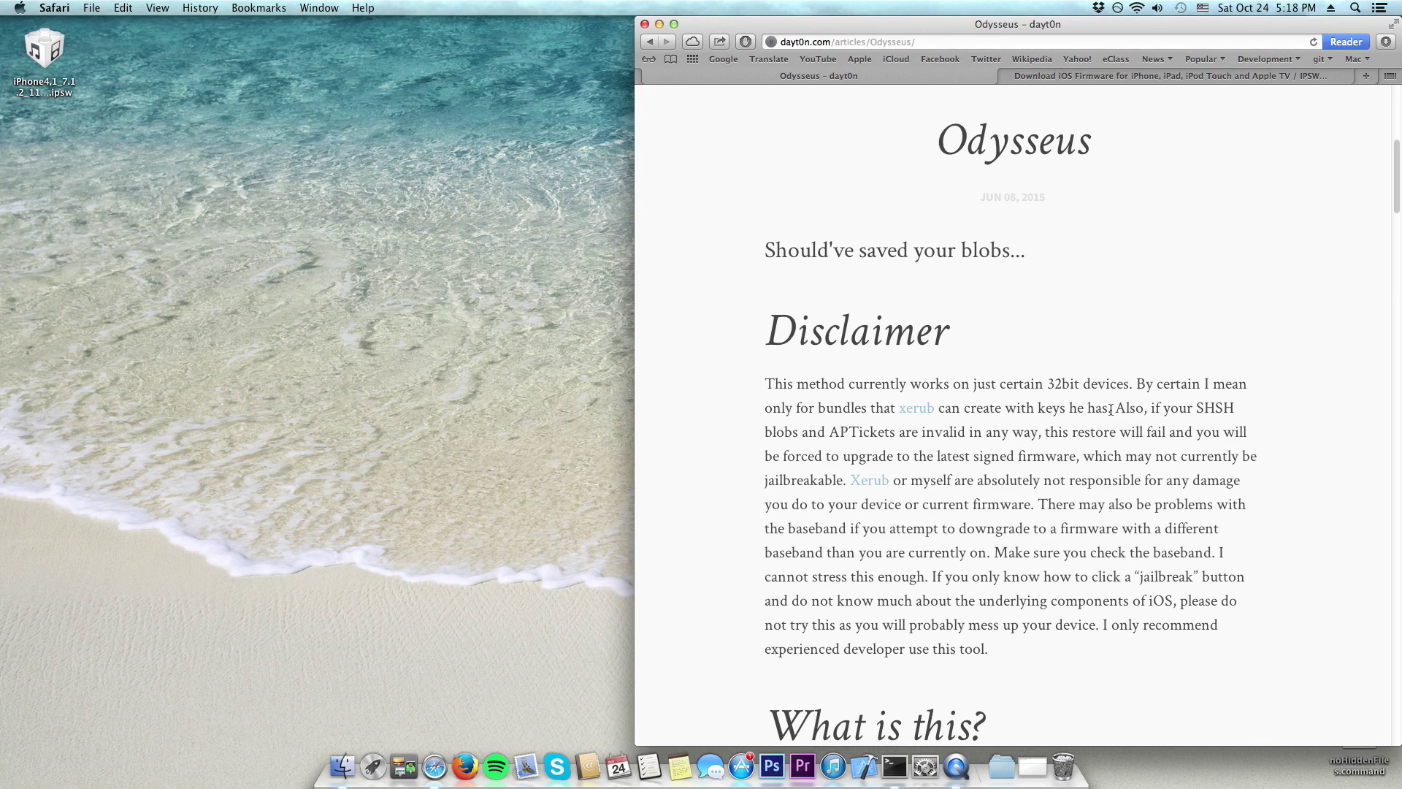
Scroll the Odysseus article down to step 8's Download Odysseus v0.999 link and its SHA1/MD5 checksums
scroll(1062, 422, down, 5)
scroll(1061, 423, down, 10)
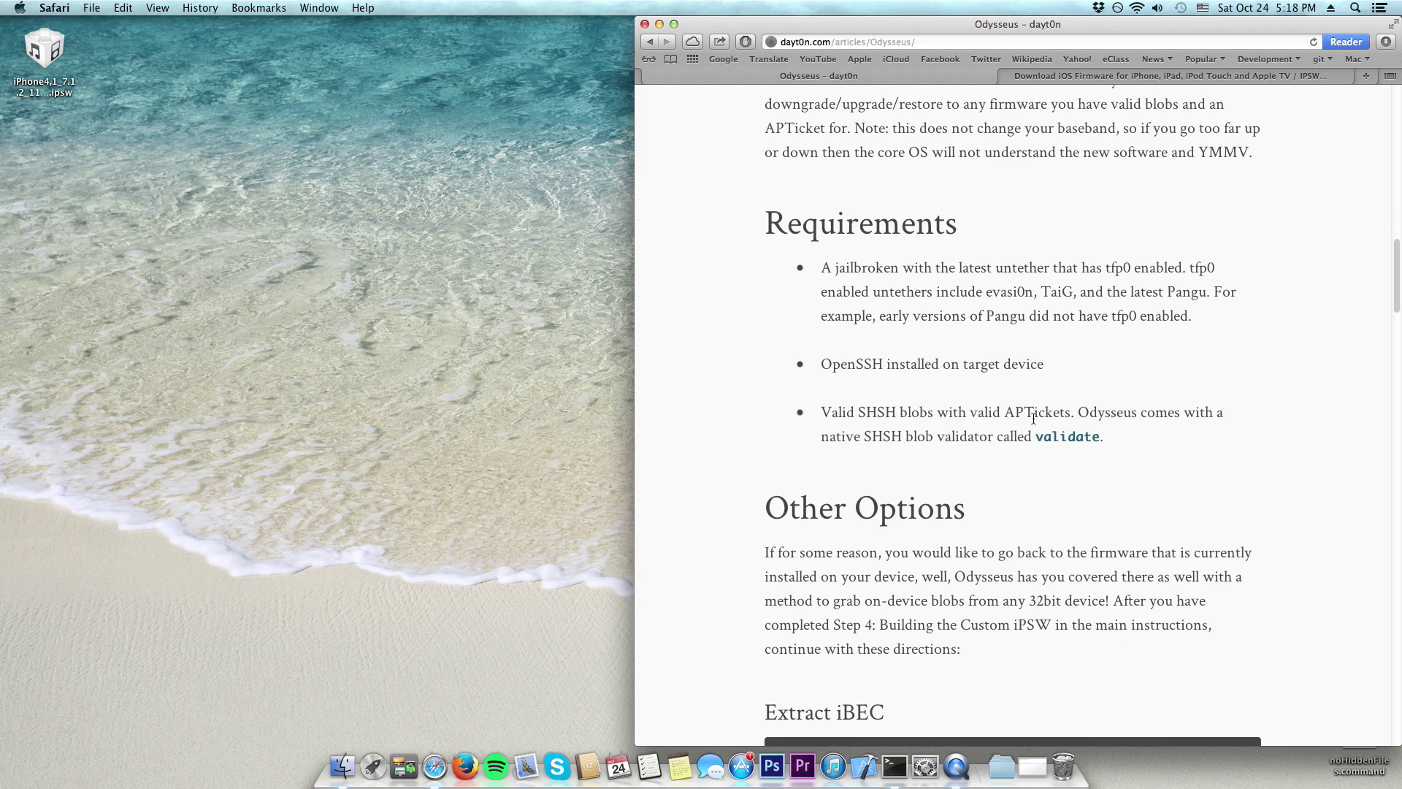
scroll(1033, 419, up, 15)
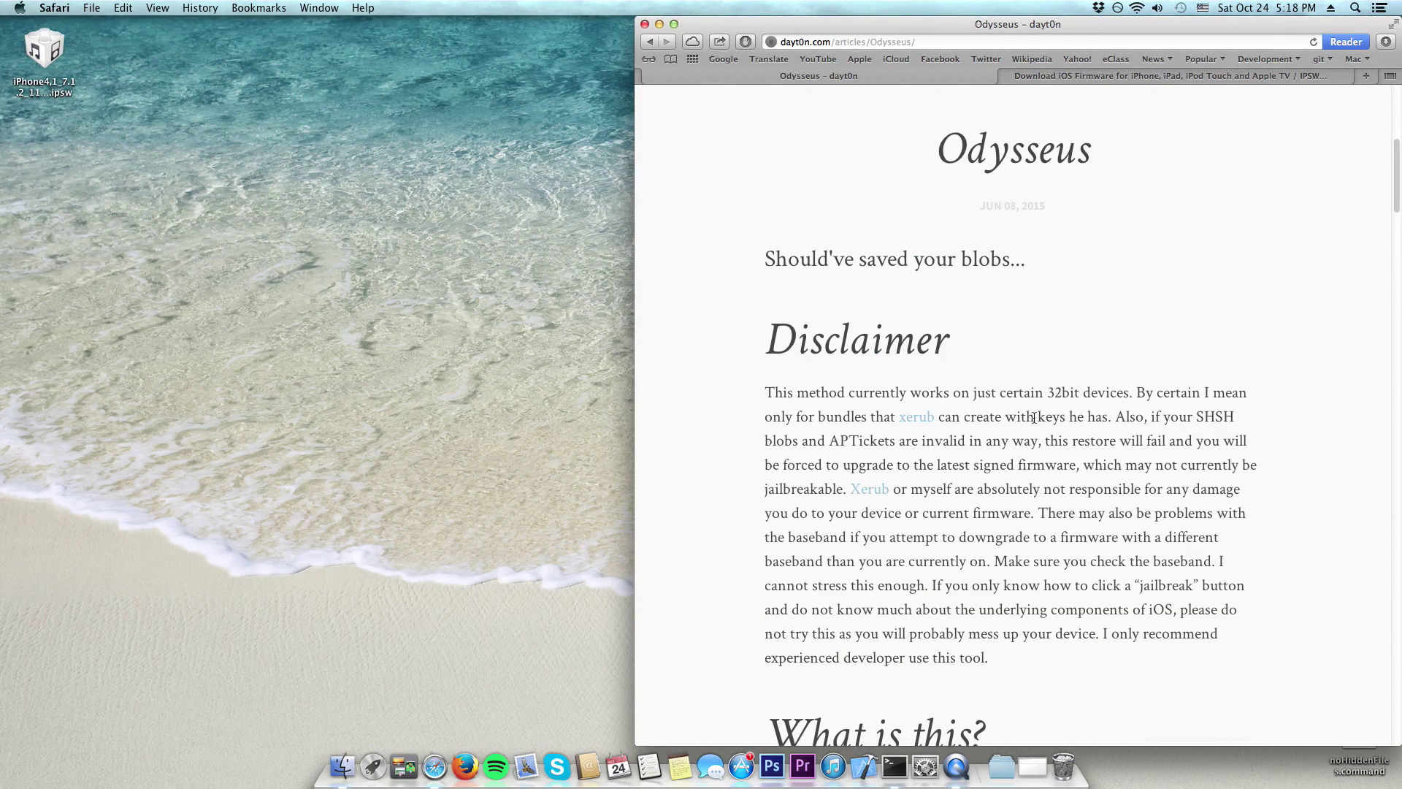
scroll(1033, 417, down, 2)
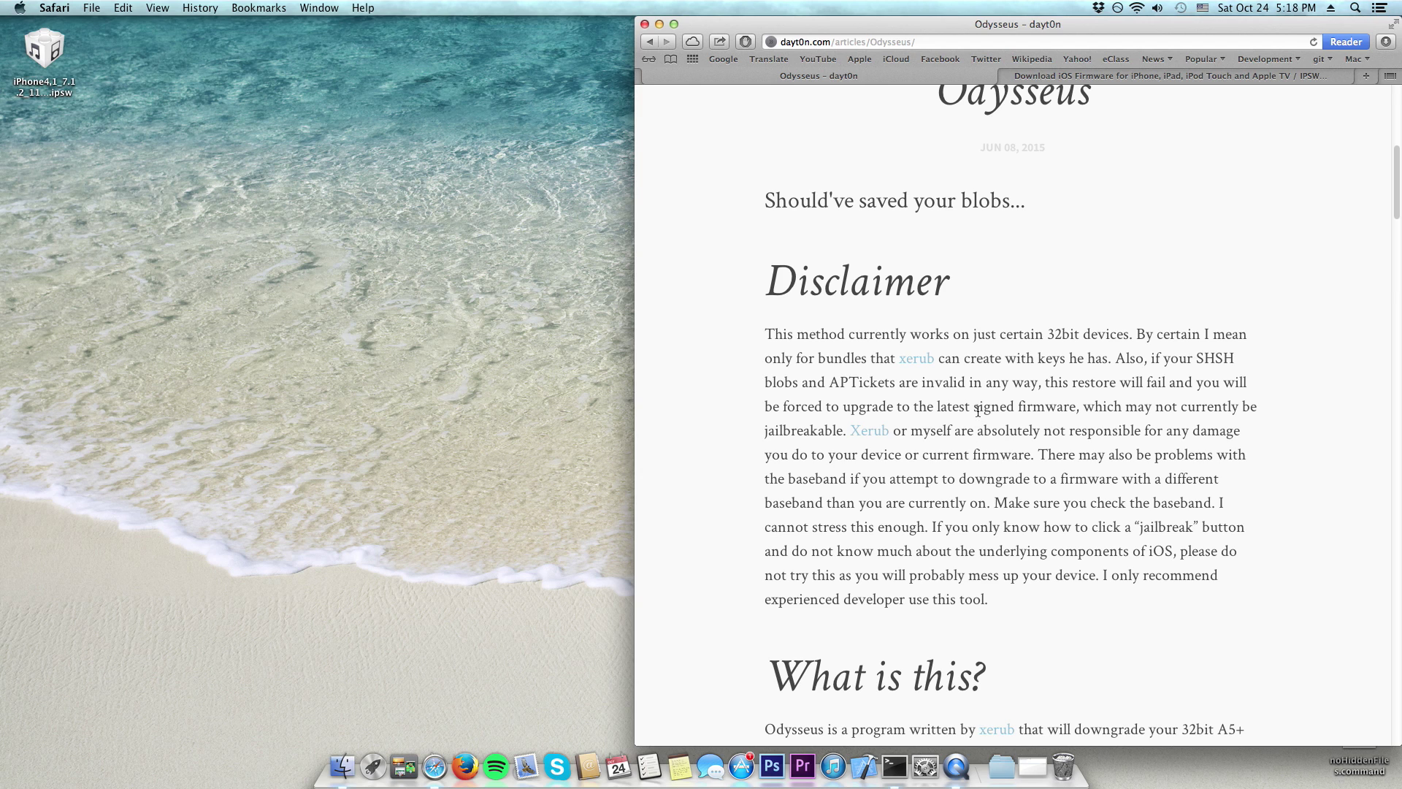
scroll(978, 411, up, 5)
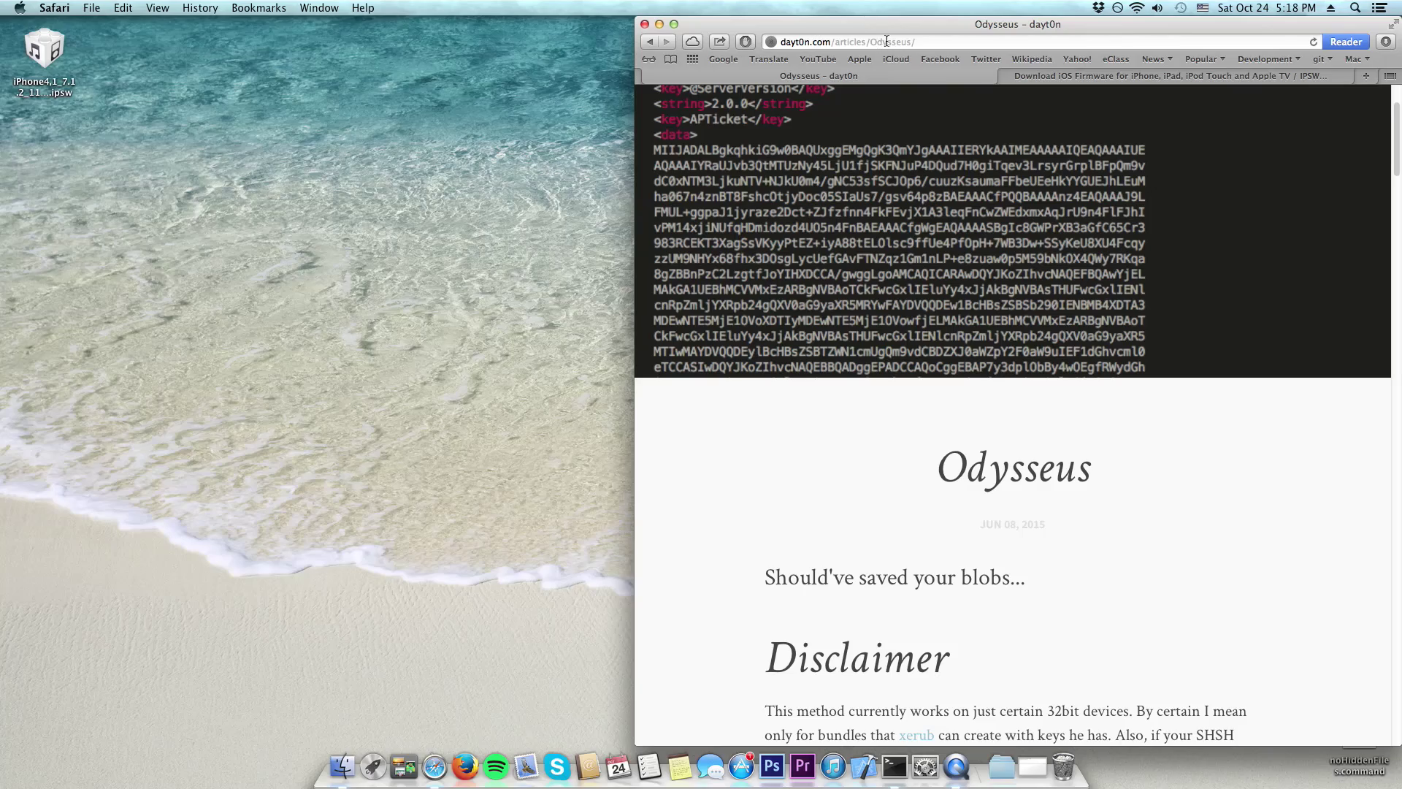
scroll(965, 302, down, 20)
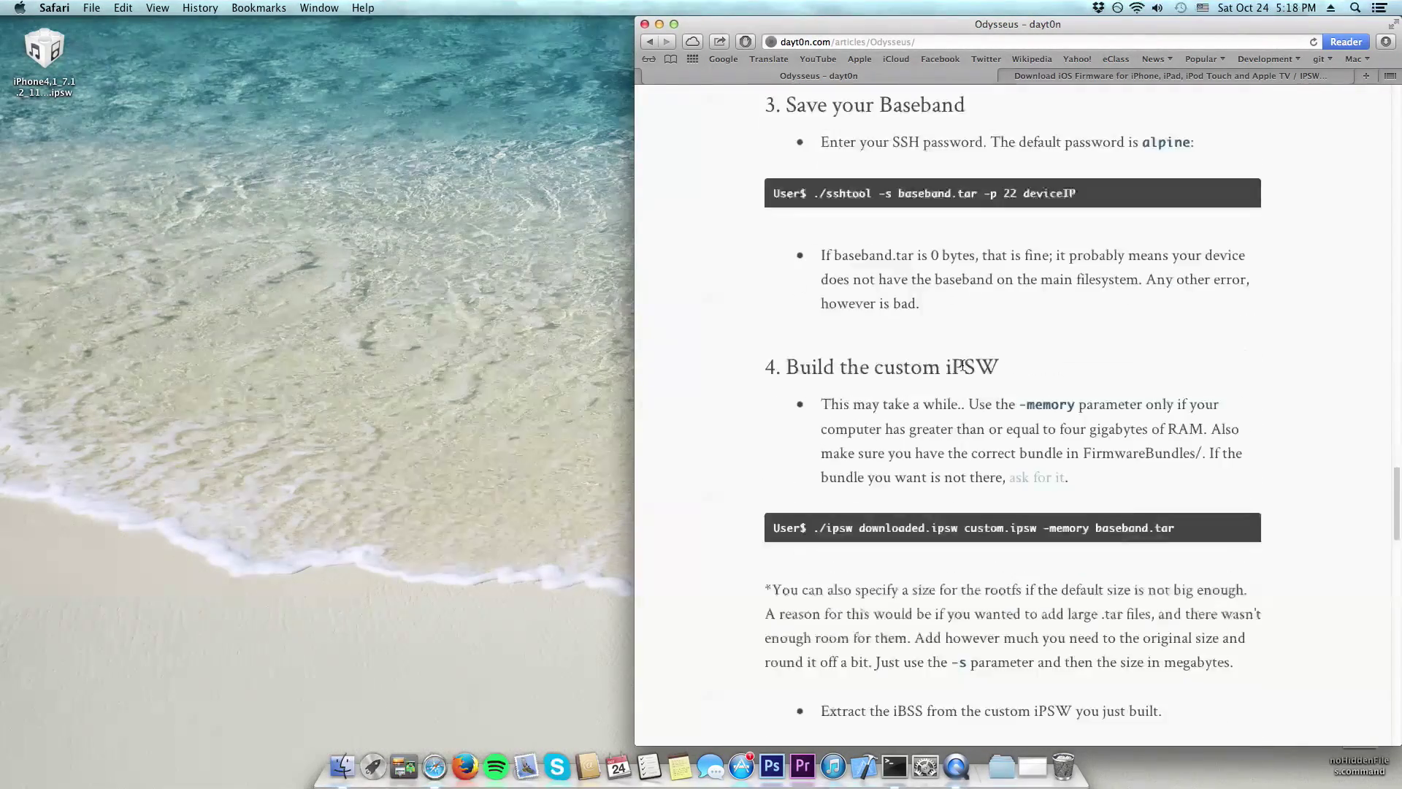
scroll(952, 390, down, 8)
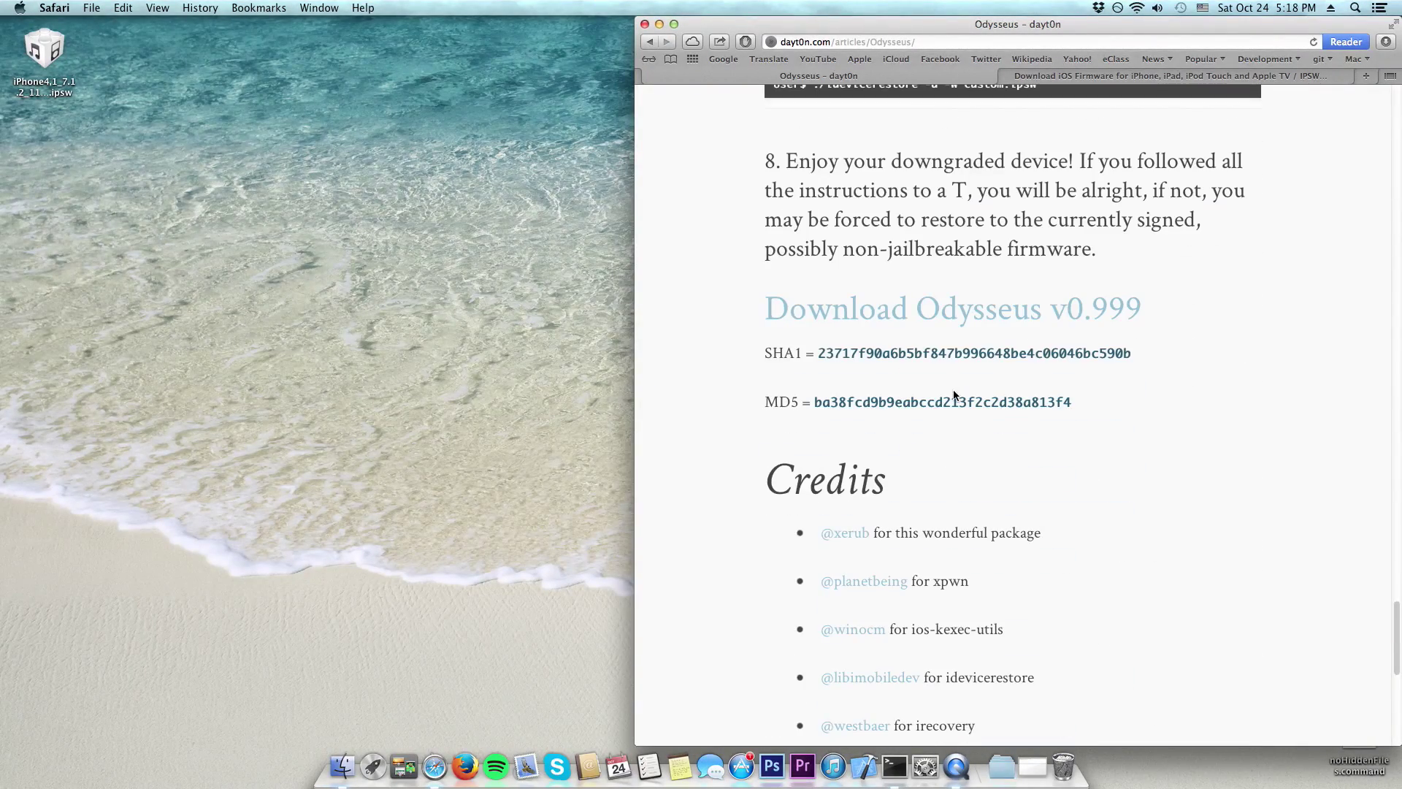
Start the Odysseus v0.999 download and pick iPhone 4[S] as the device on ipsw.me
click(945, 321)
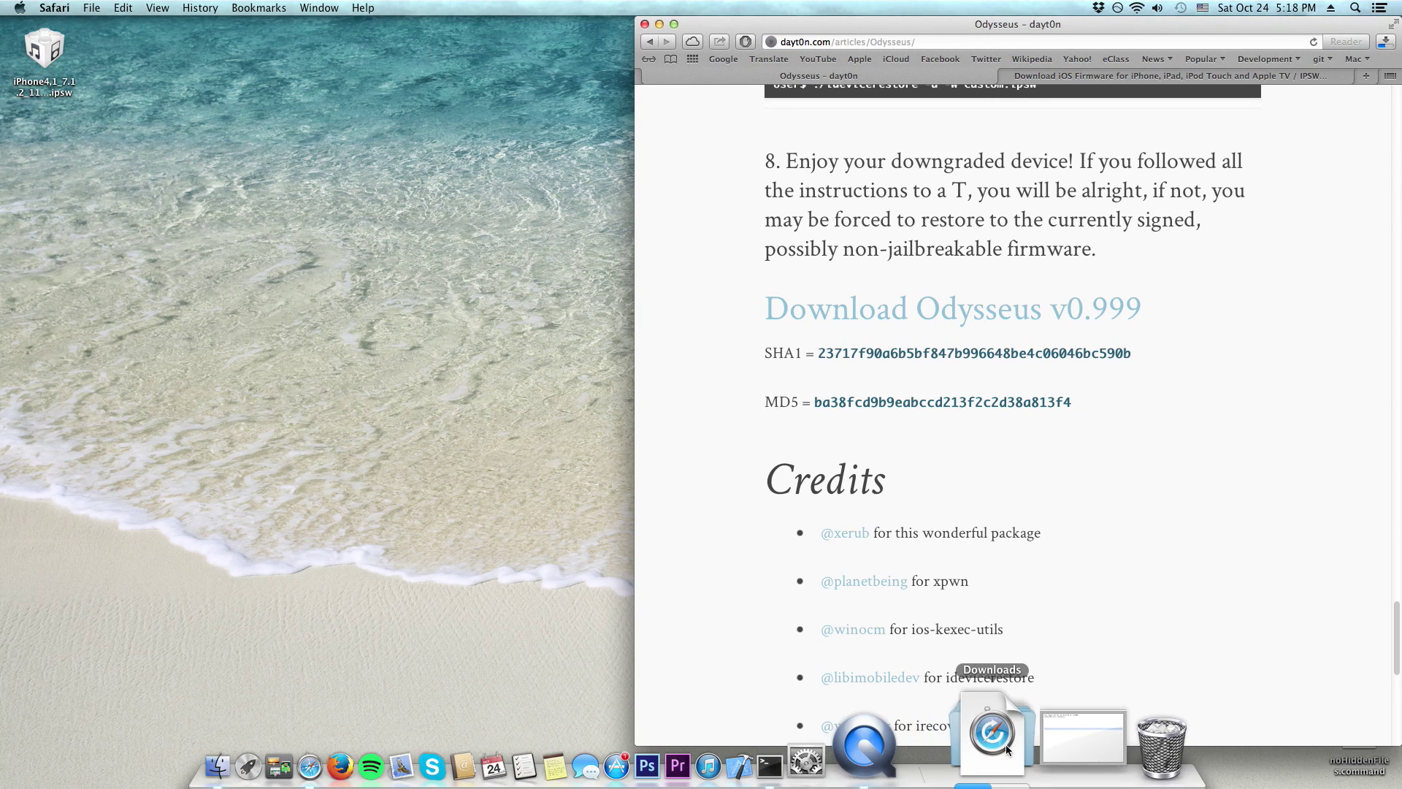
key(ctrl+Tab)
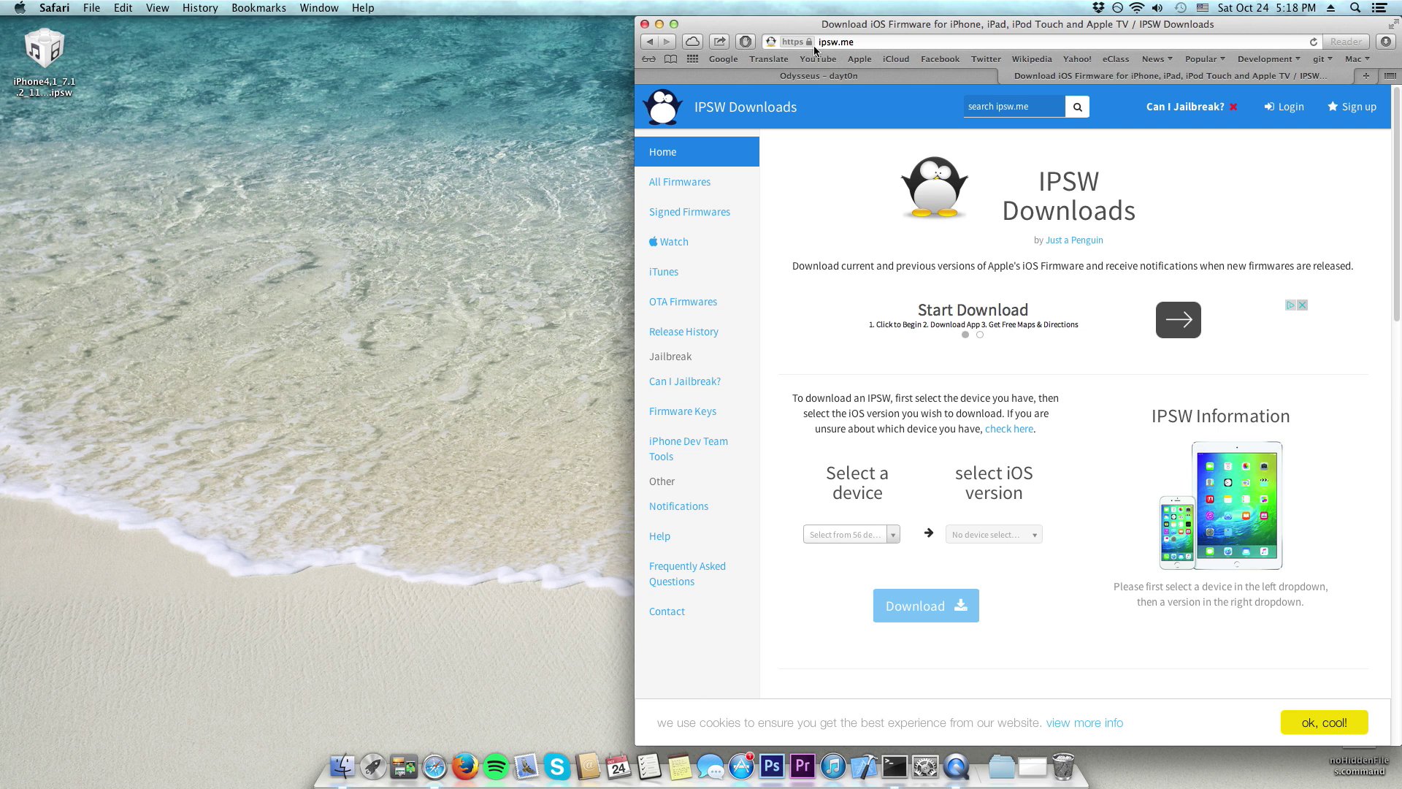
click(881, 543)
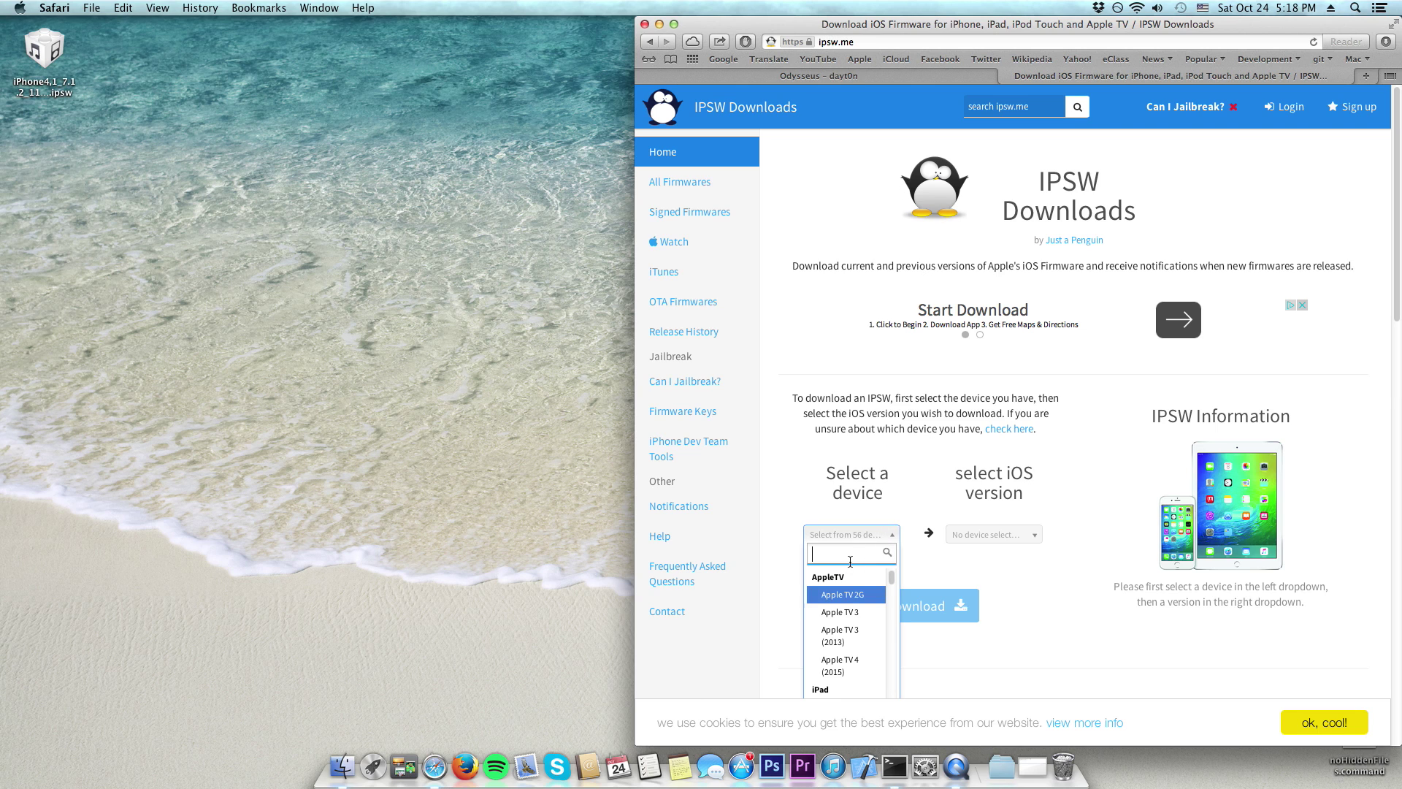
text(iphone)
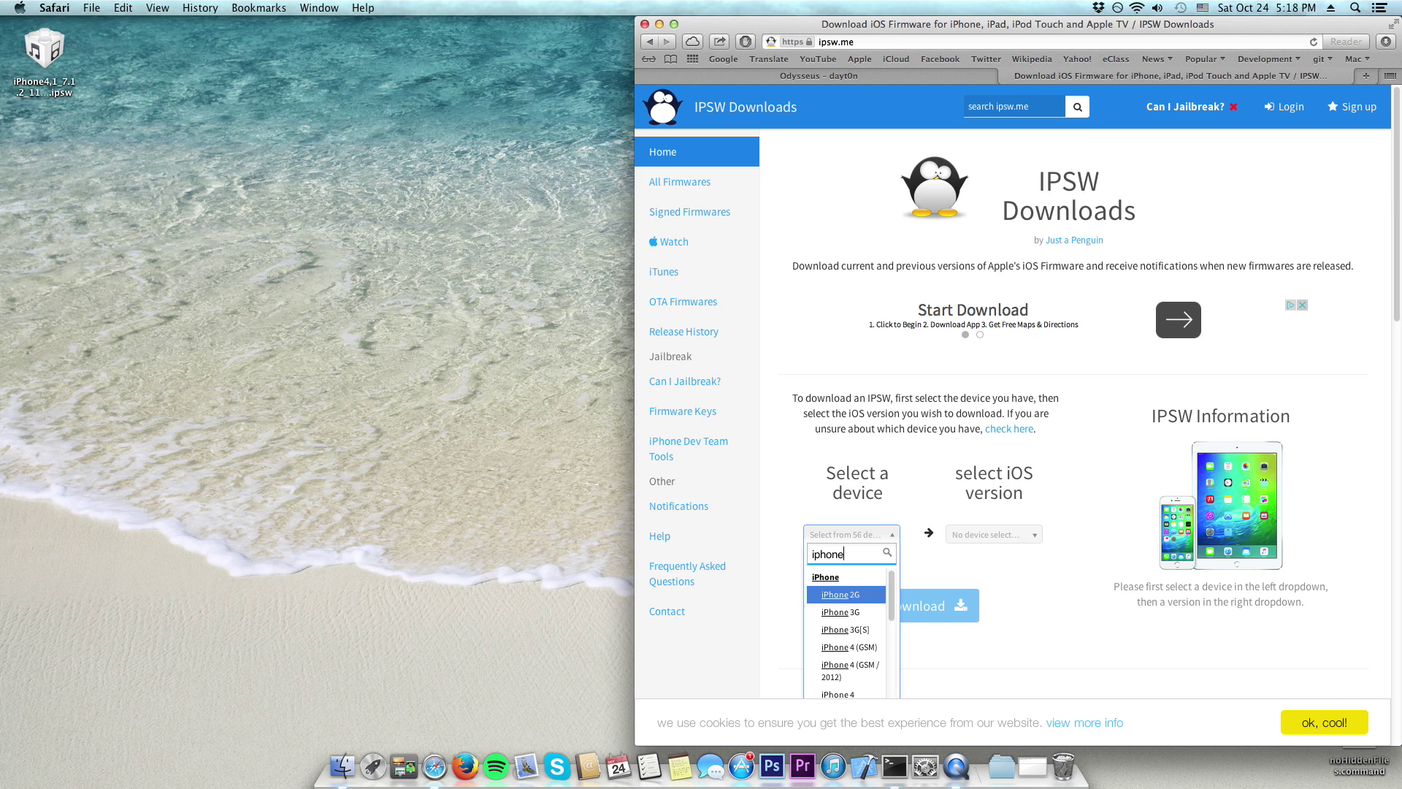
text( 4)
click(852, 669)
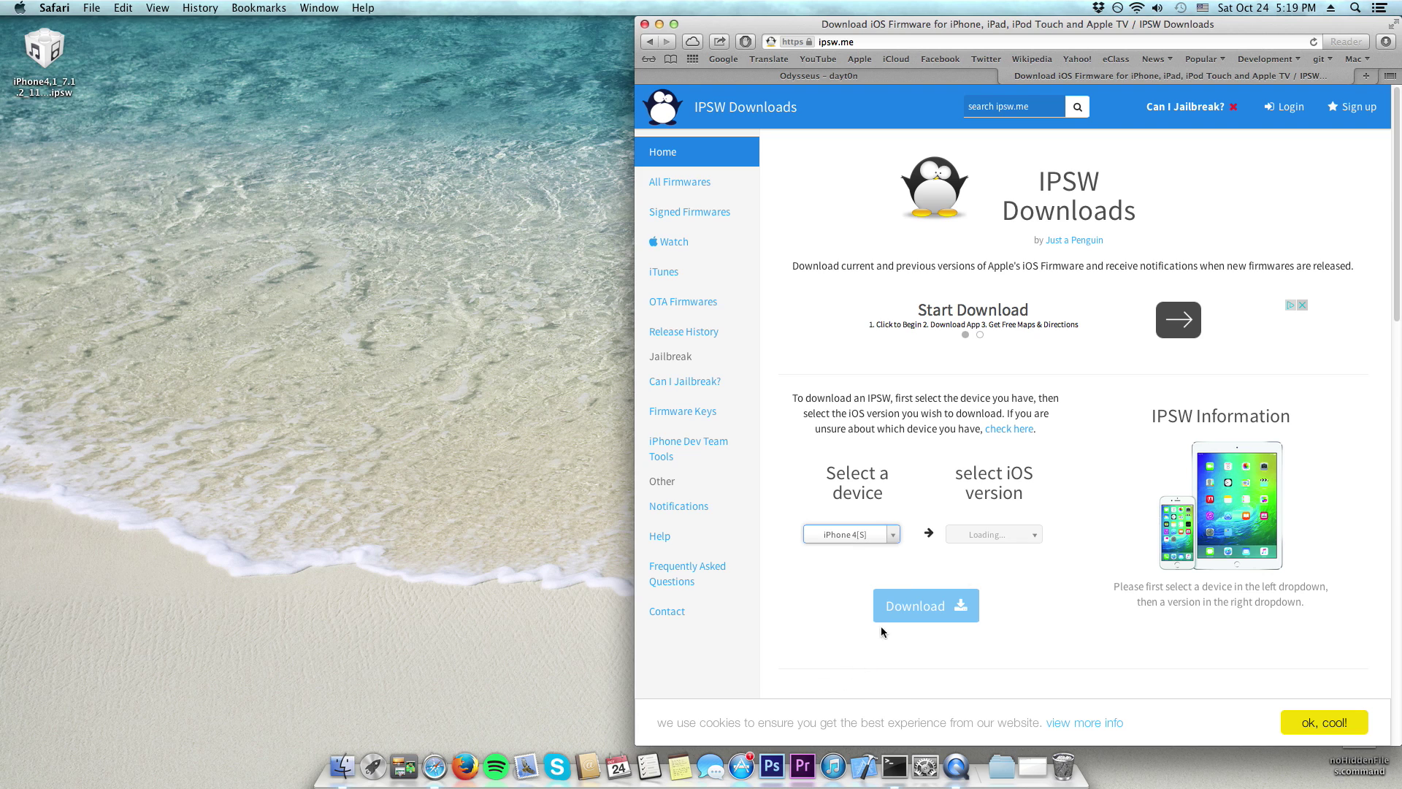
Choose iOS 7.1.2 as the firmware version for iPhone 4[S]
click(989, 535)
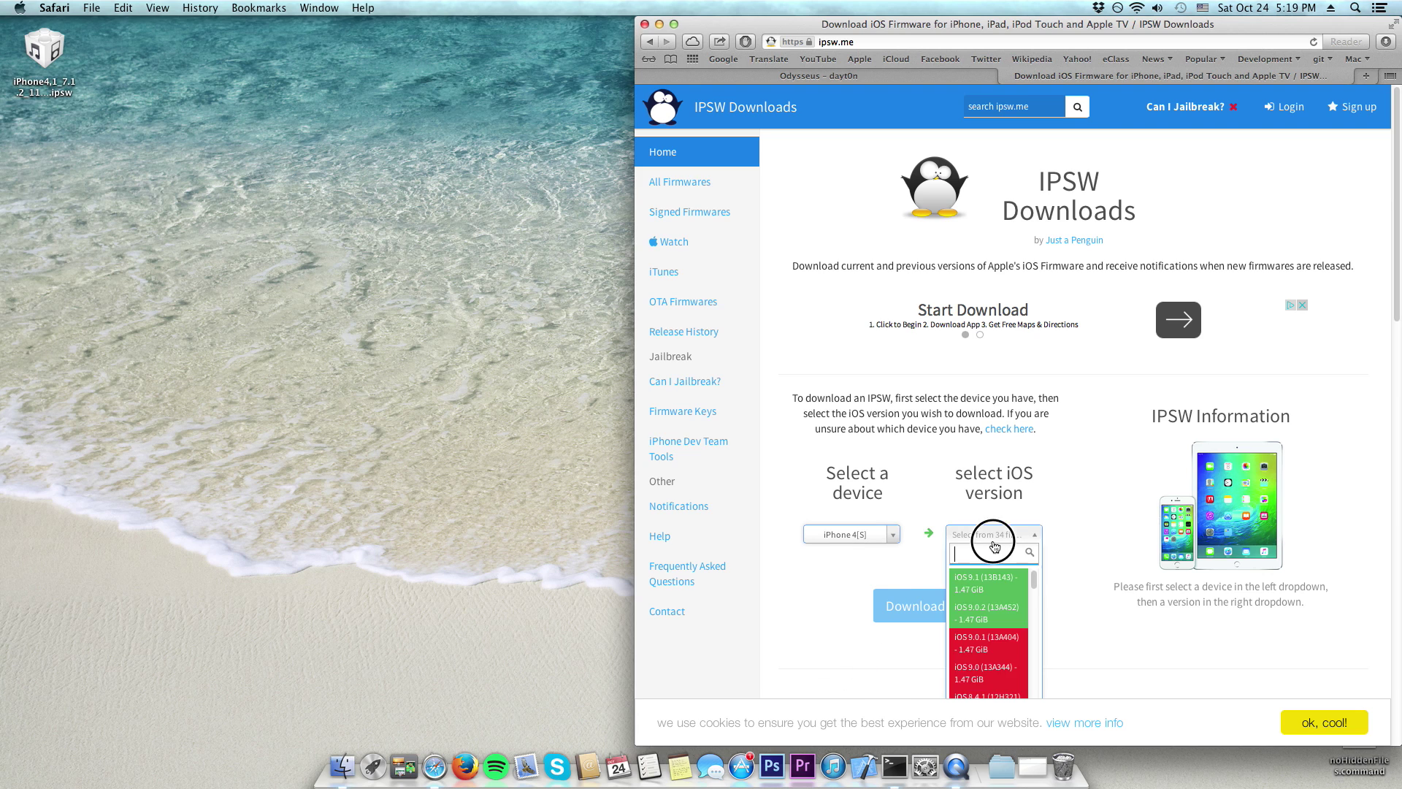
scroll(993, 606, down, 6)
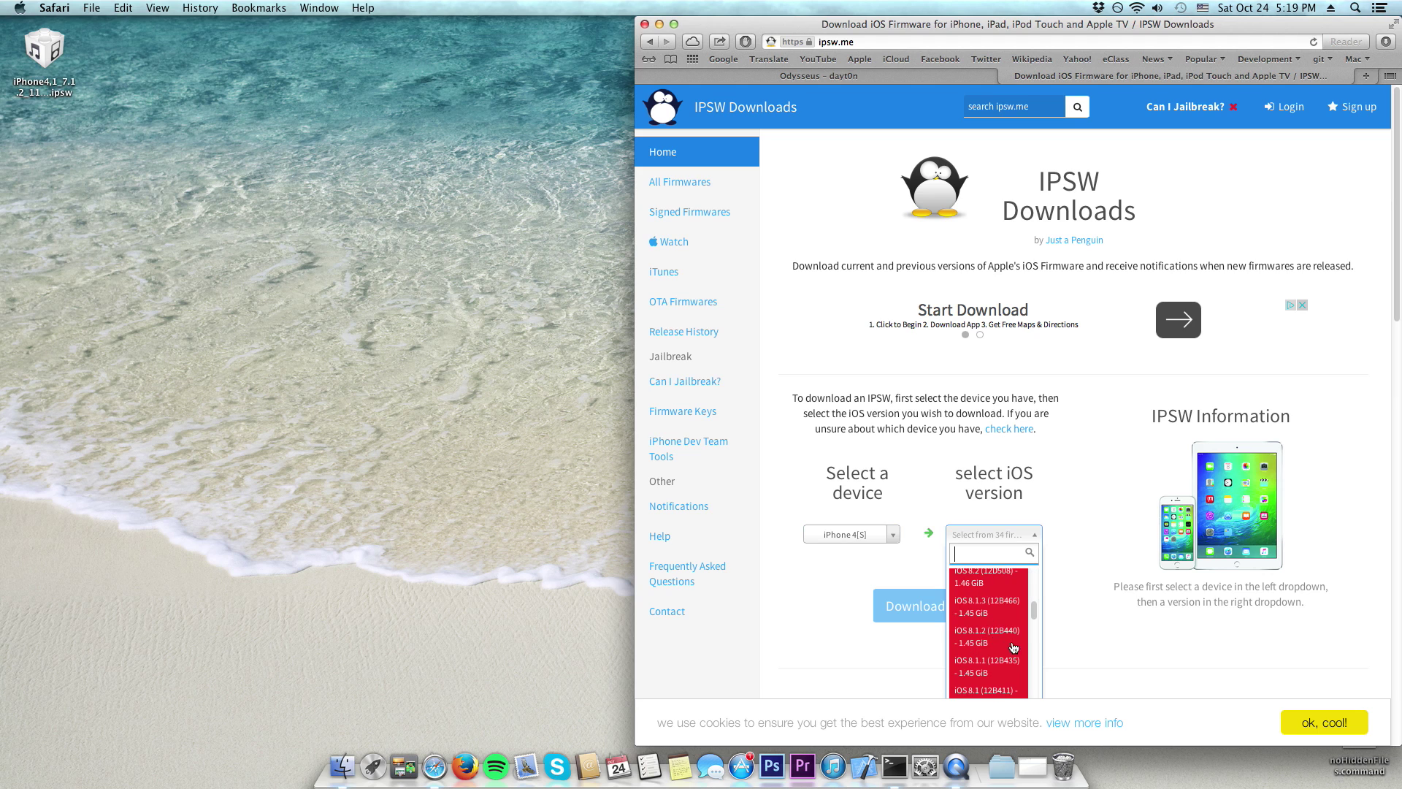
scroll(1006, 647, down, 6)
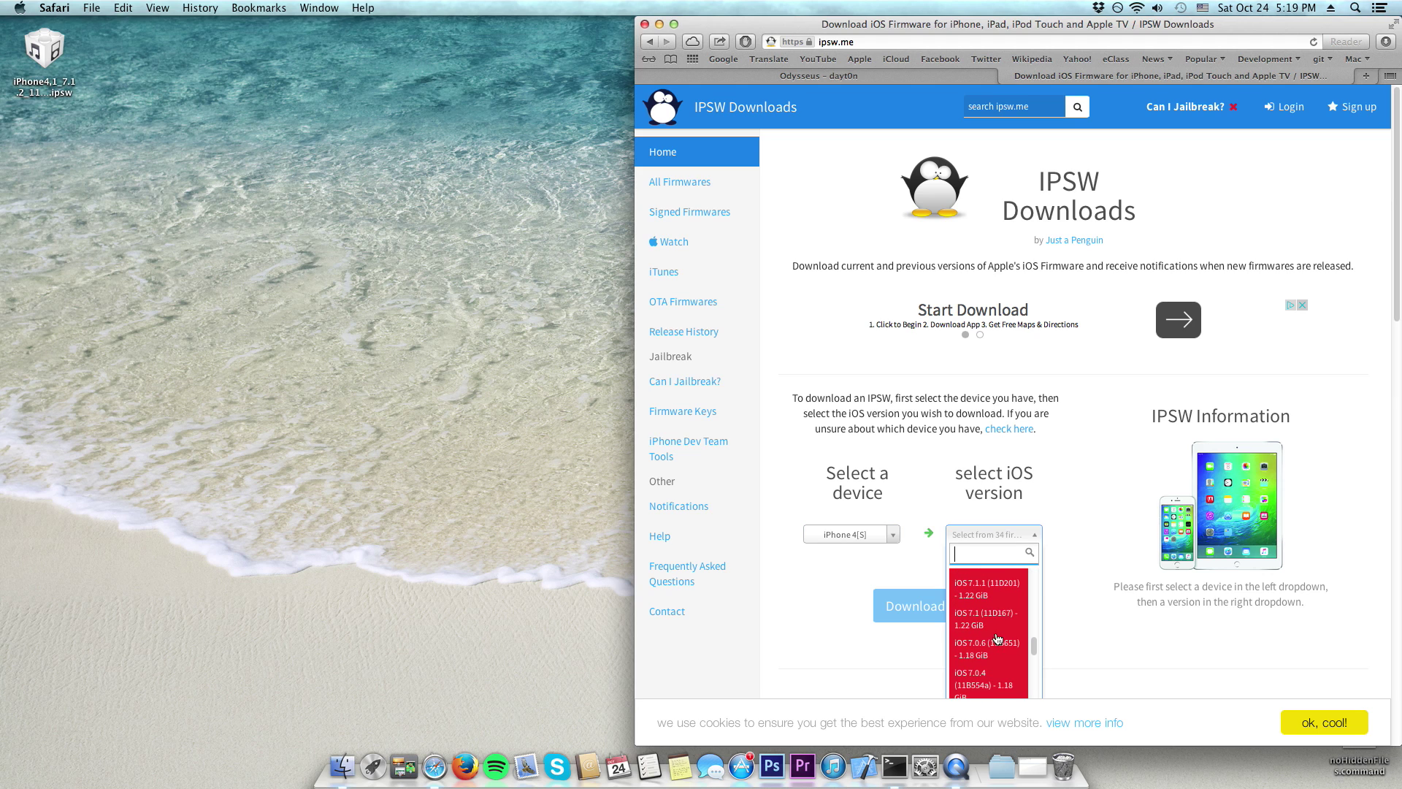
scroll(993, 621, up, 1)
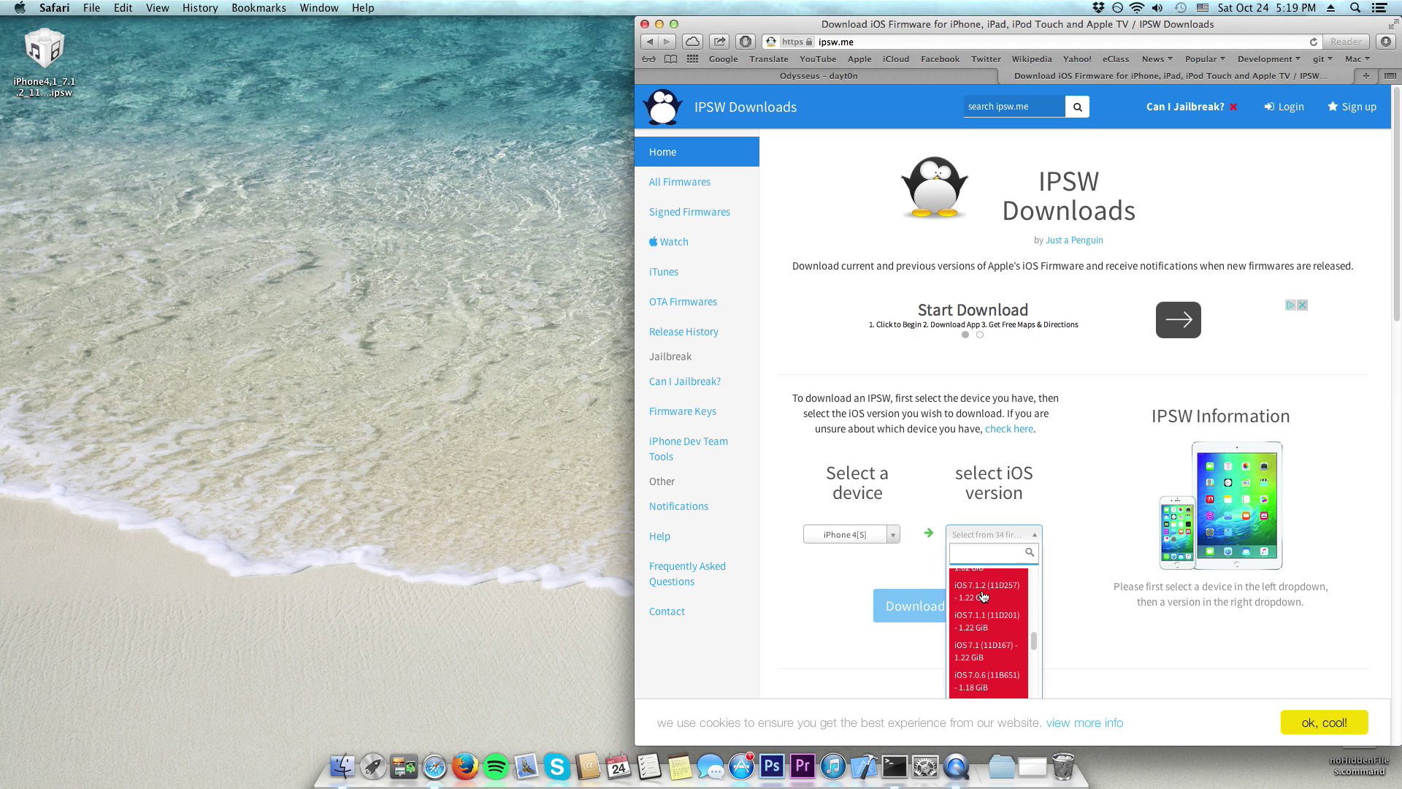
click(982, 595)
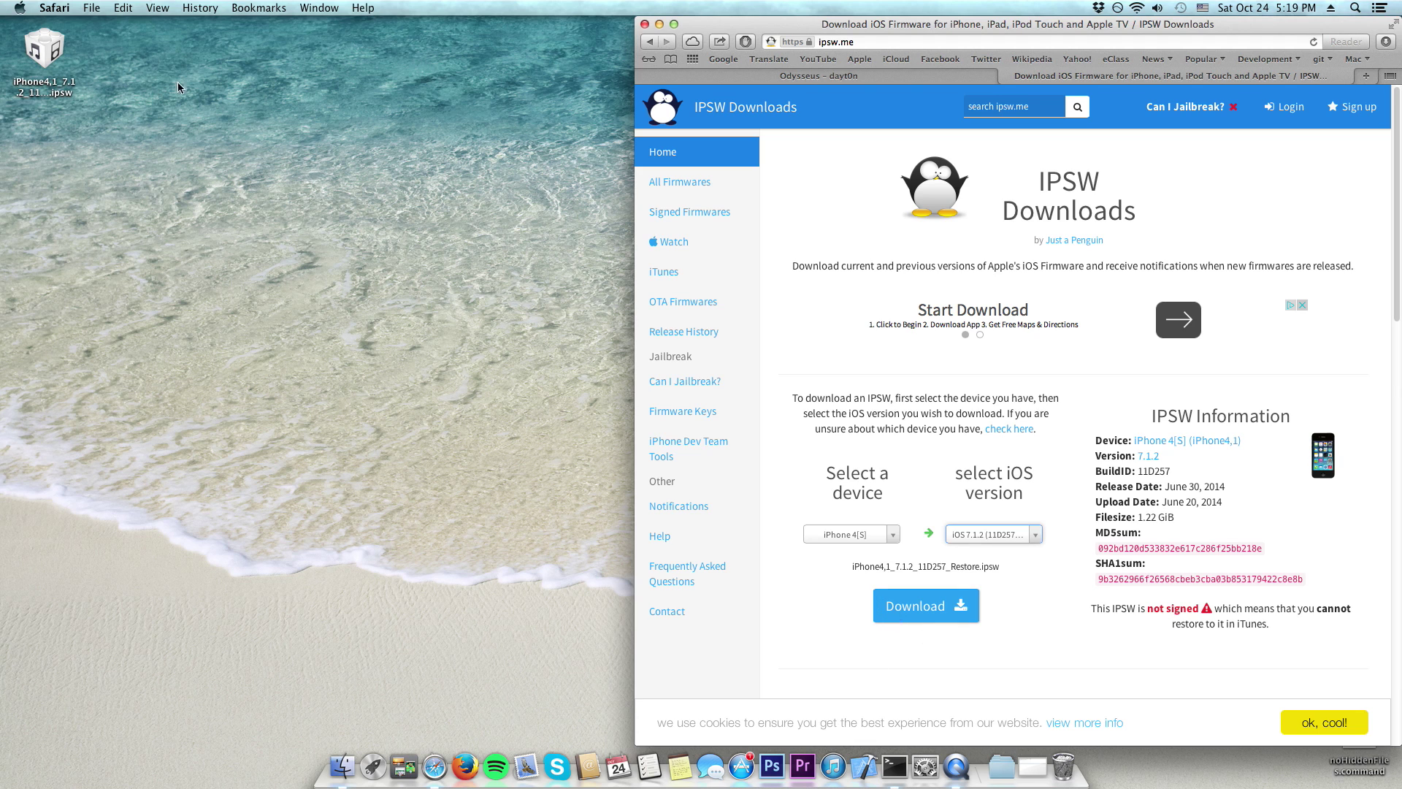
Close the ipsw.me tab and drag the downloaded odysseus-0.999.0 folder from Downloads onto the desktop
click(27, 71)
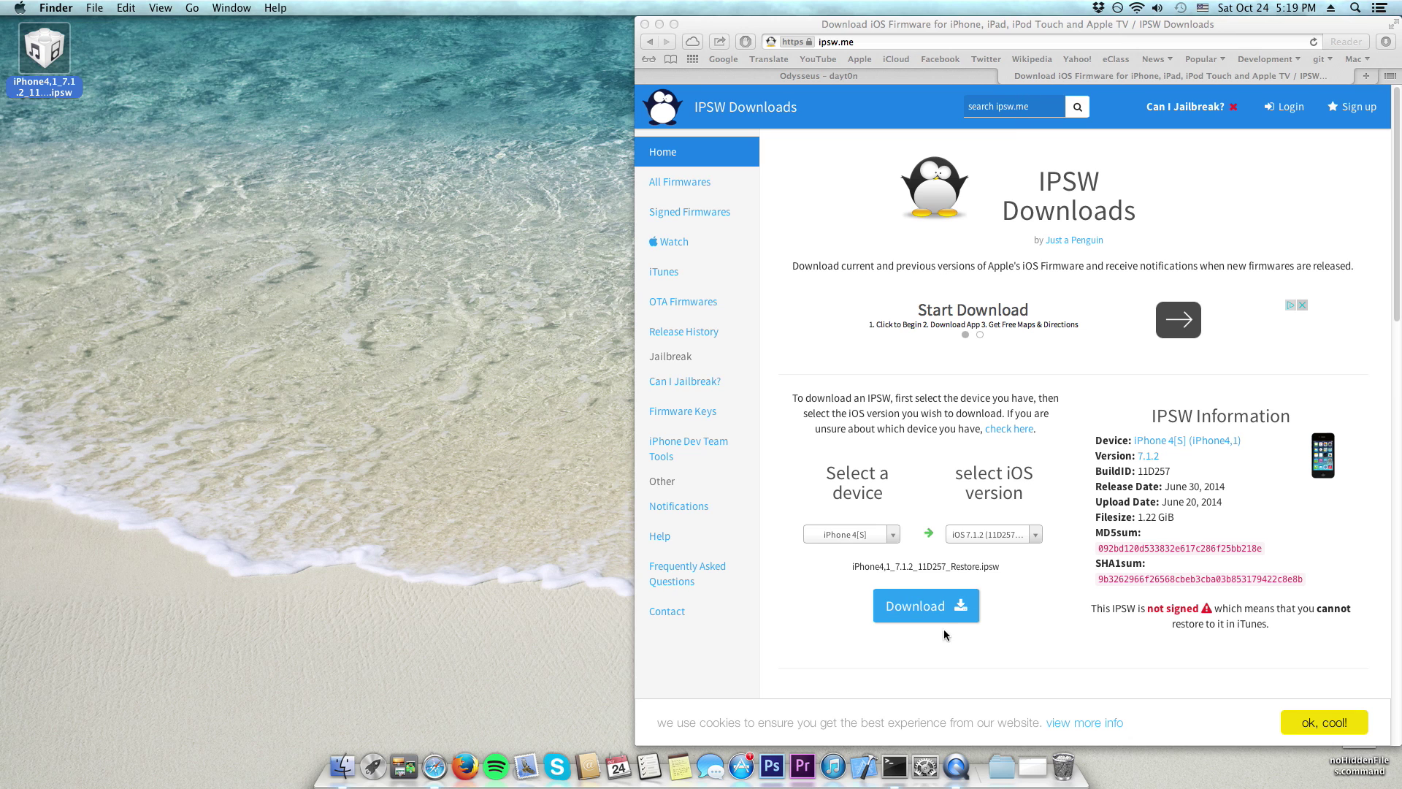
click(1007, 77)
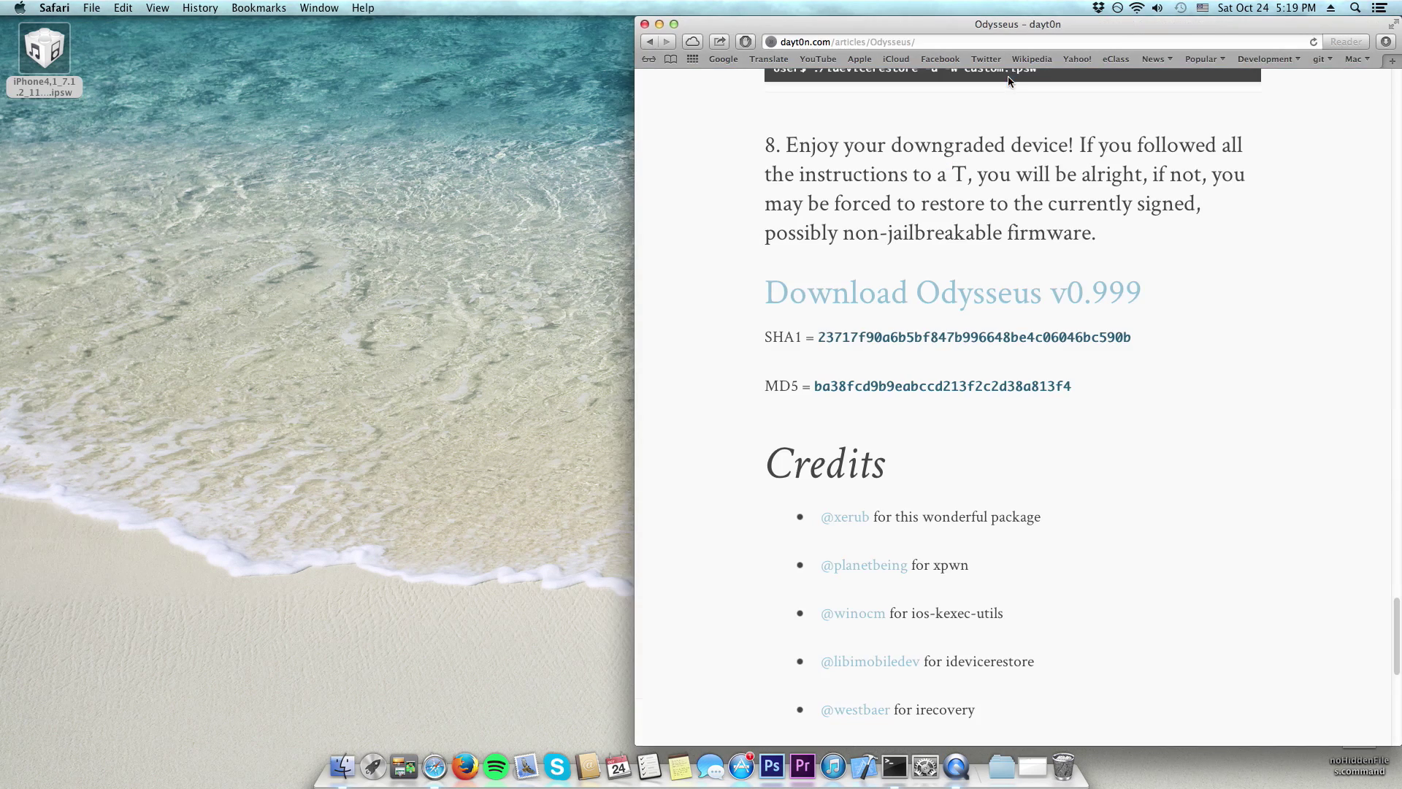
click(994, 762)
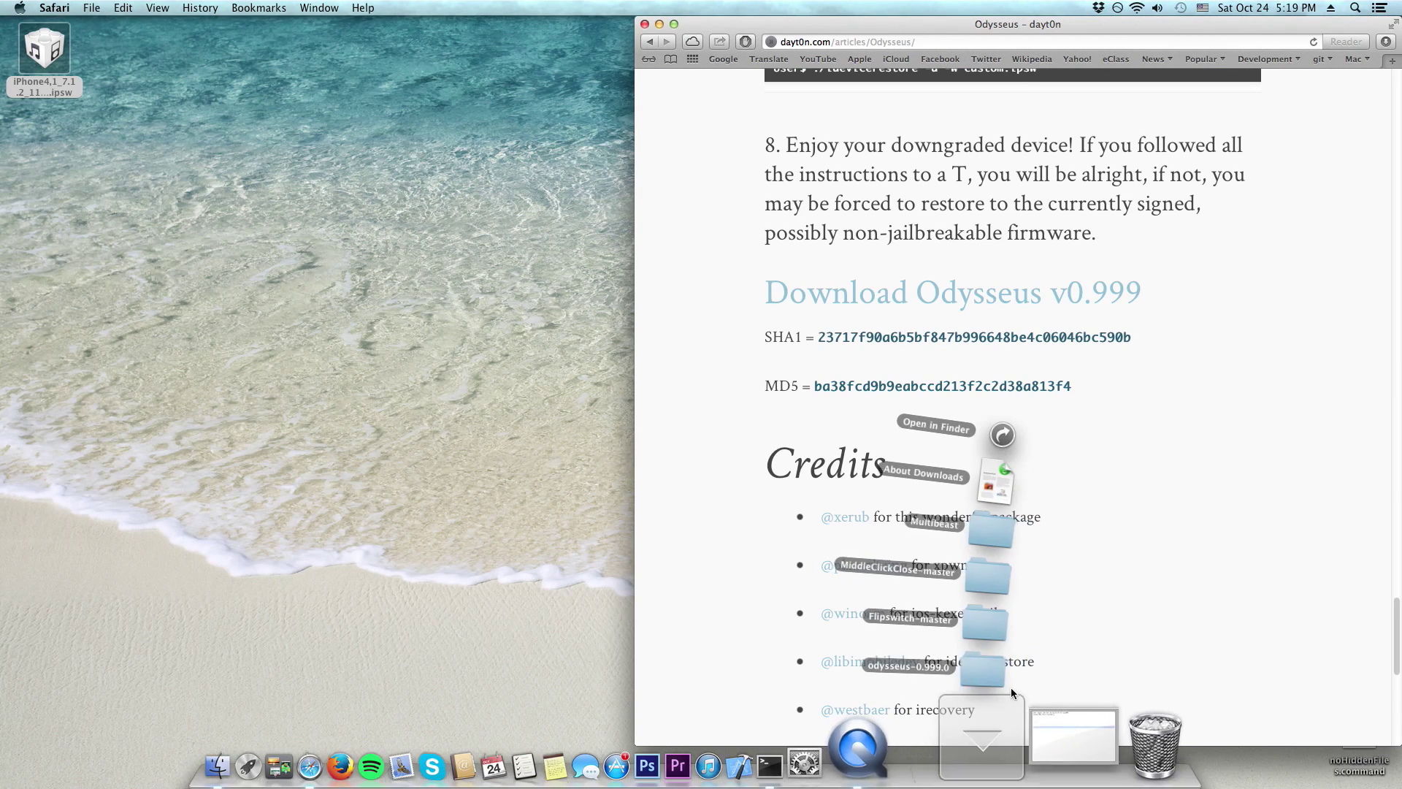
drag(1034, 678, 44, 156)
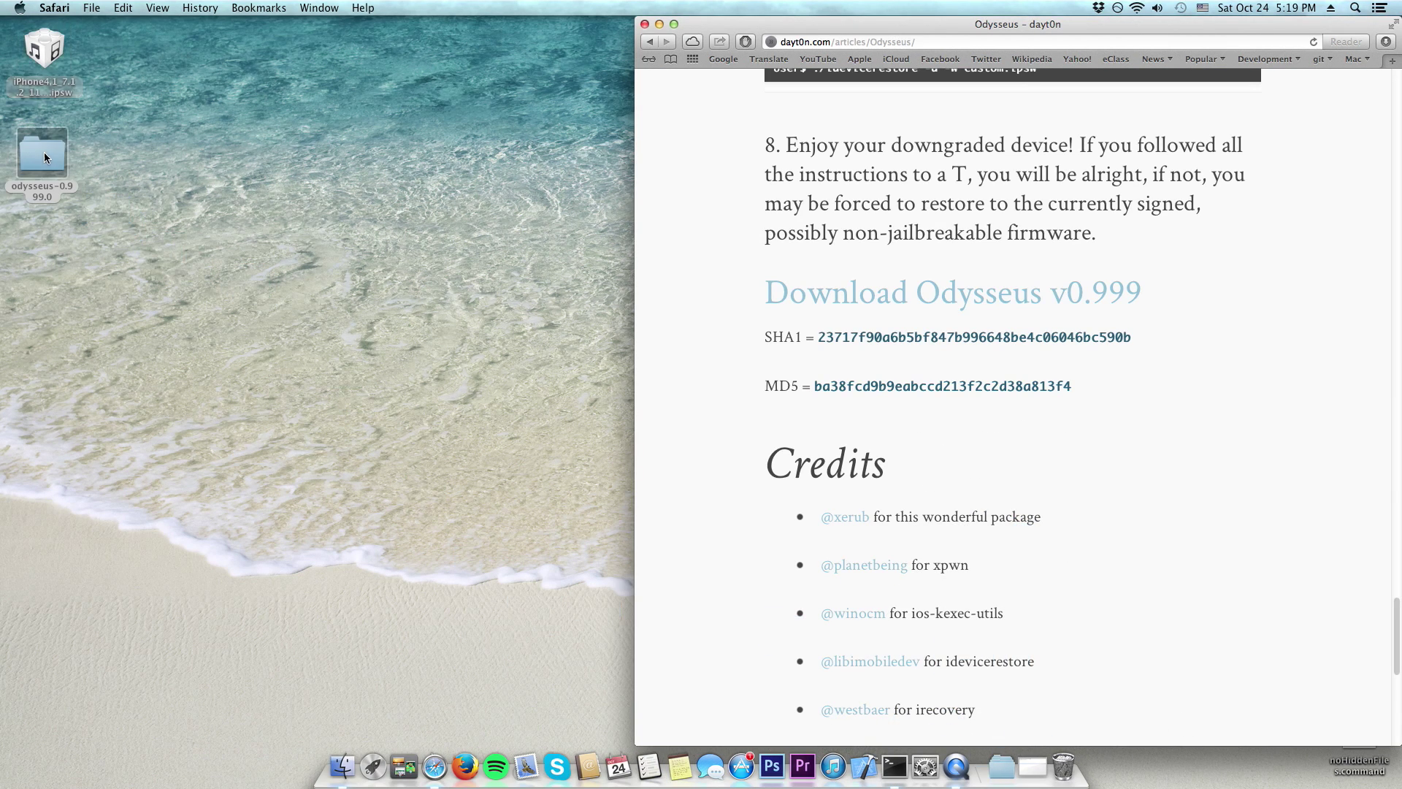
click(56, 194)
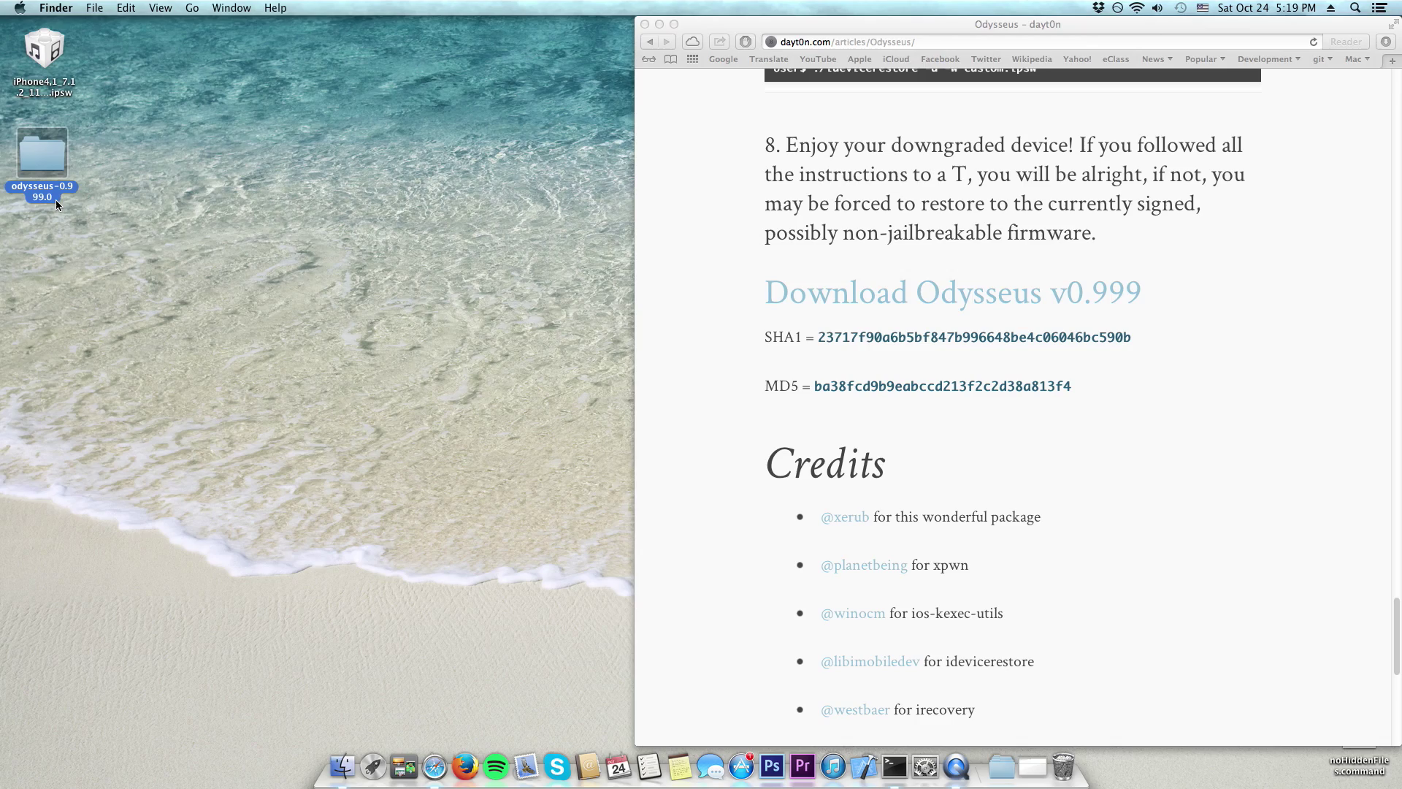
click(251, 221)
scroll(817, 356, up, 5)
scroll(817, 357, up, 20)
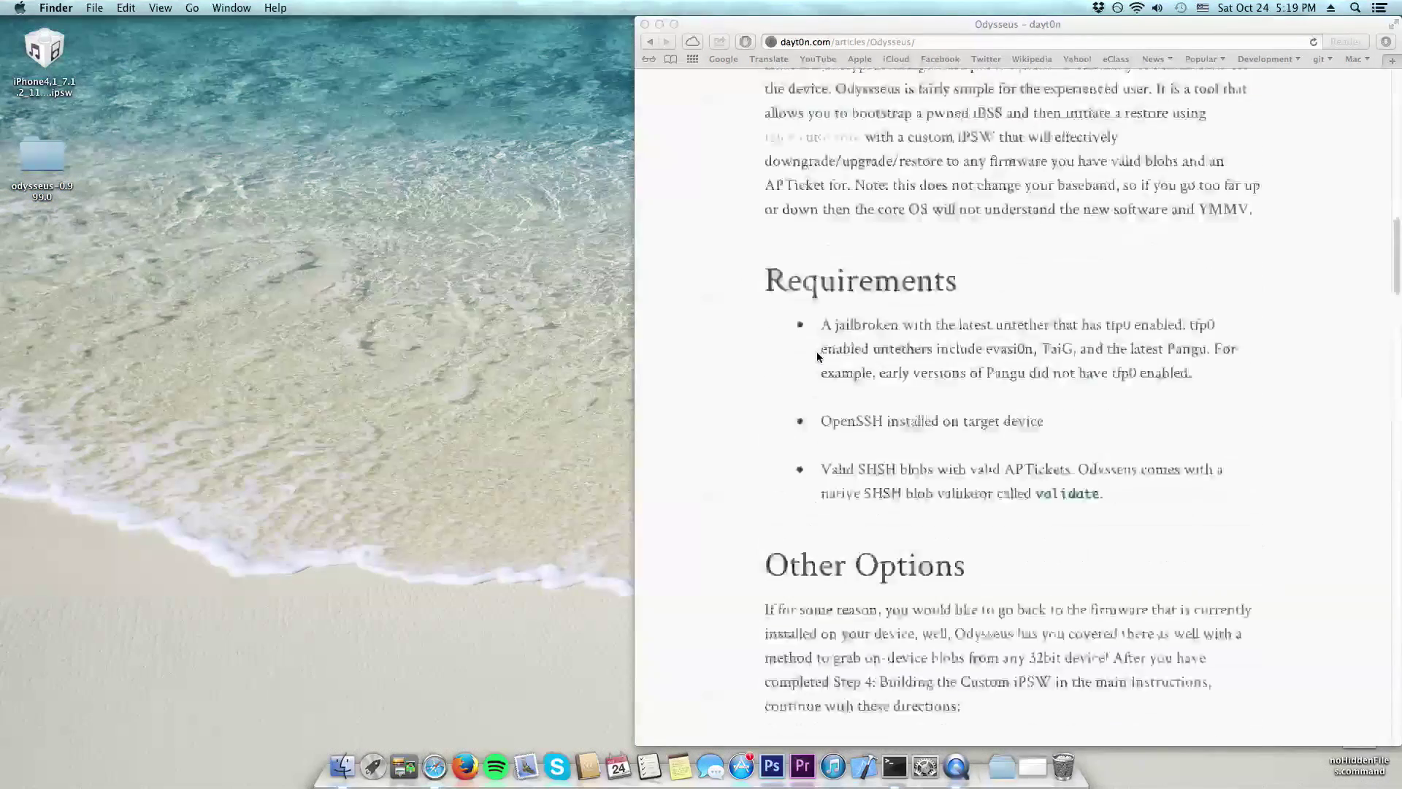
scroll(818, 356, down, 15)
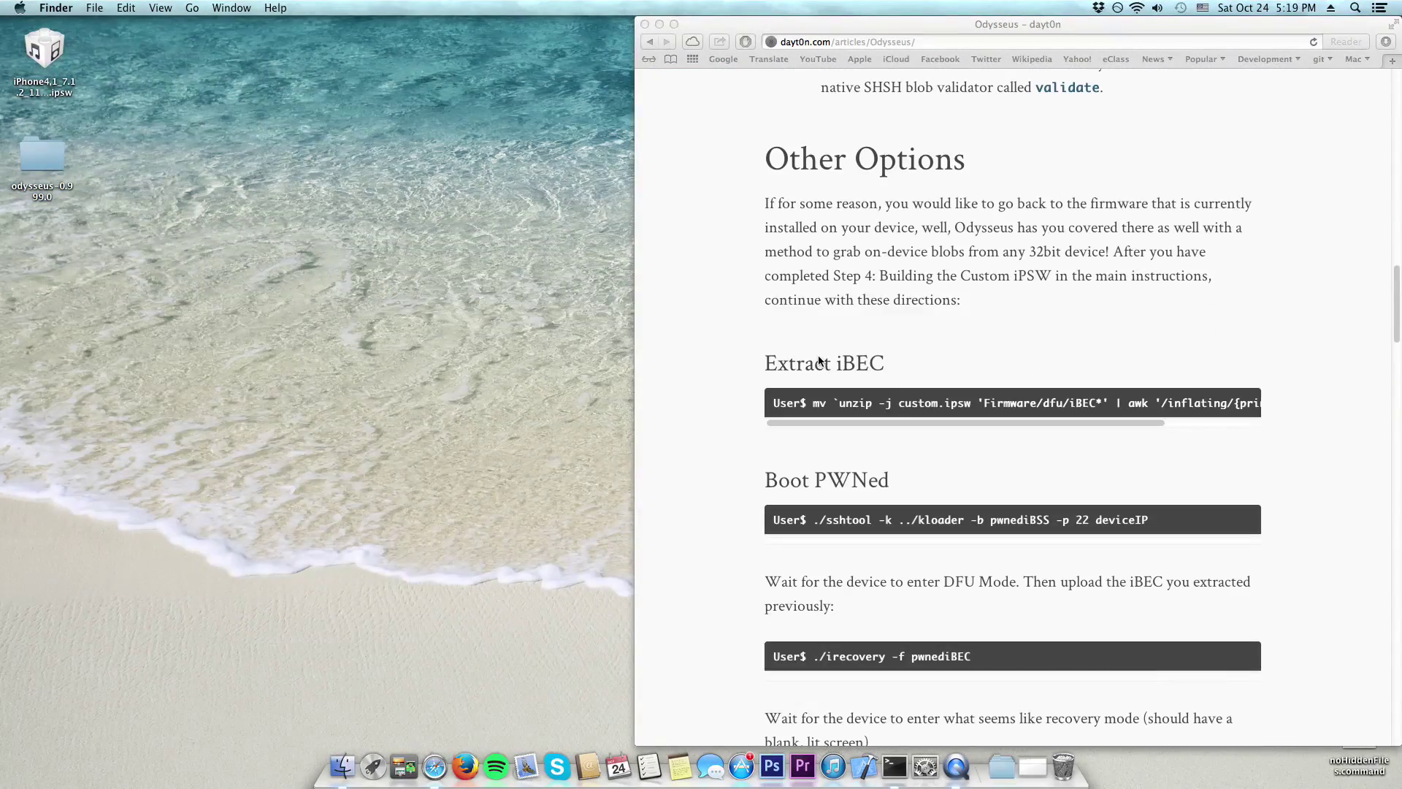
Return to the Odysseus article and look over its Other Options paragraph
click(758, 195)
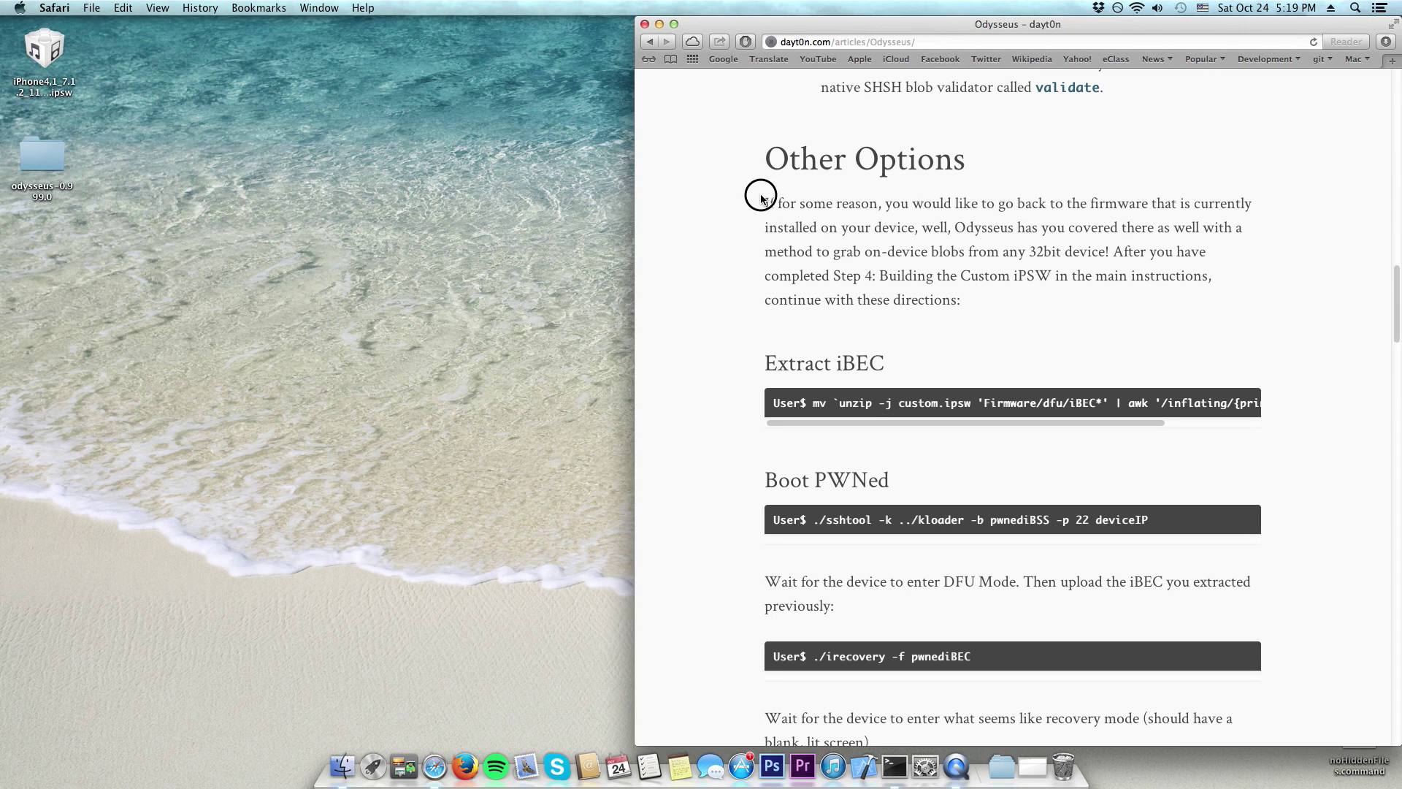
drag(760, 203, 974, 297)
click(973, 301)
In Terminal, cd into Desktop/odysseus-0.999.0 with Tab completion, then open that folder in Finder
click(893, 763)
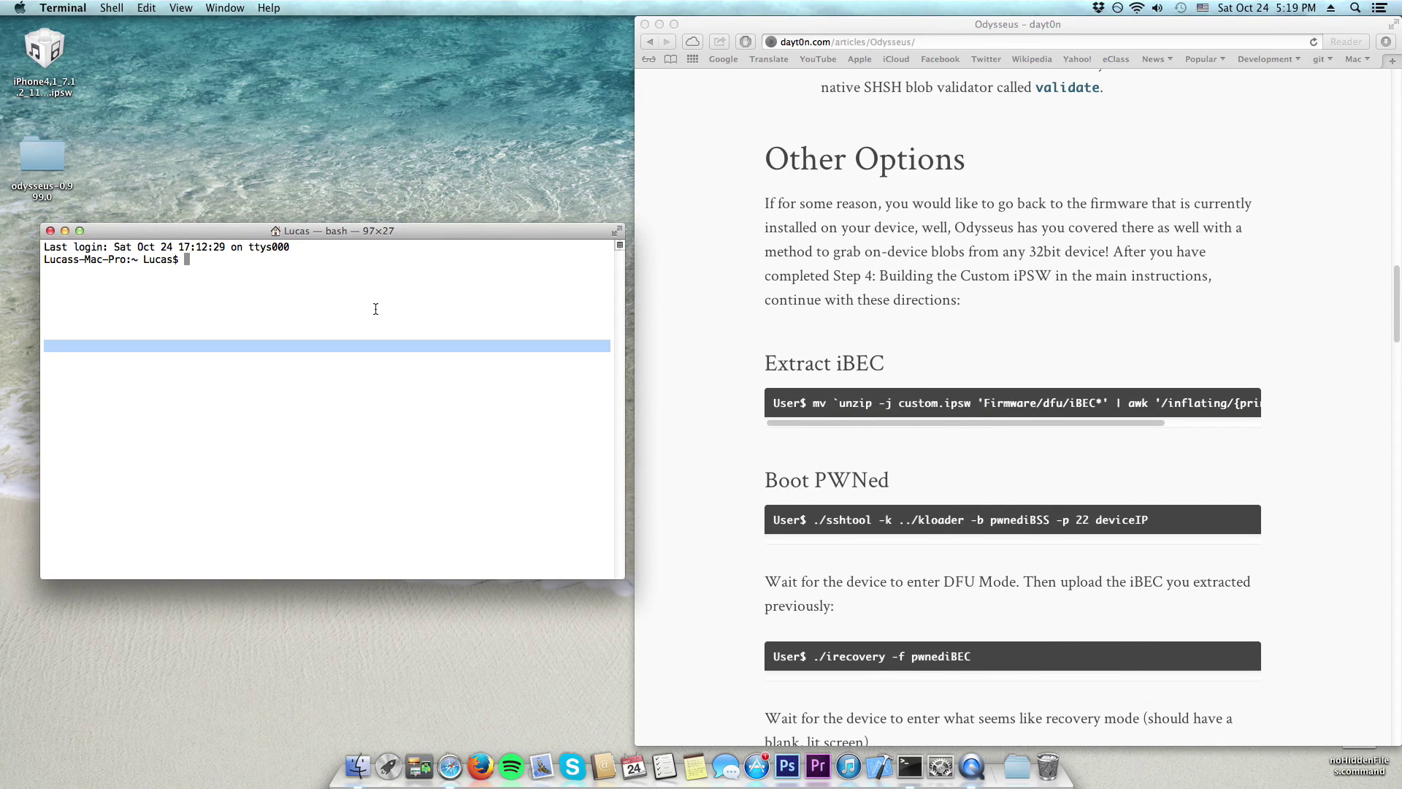
text(cd Des)
key(Tab)
text(ody)
key(Tab)
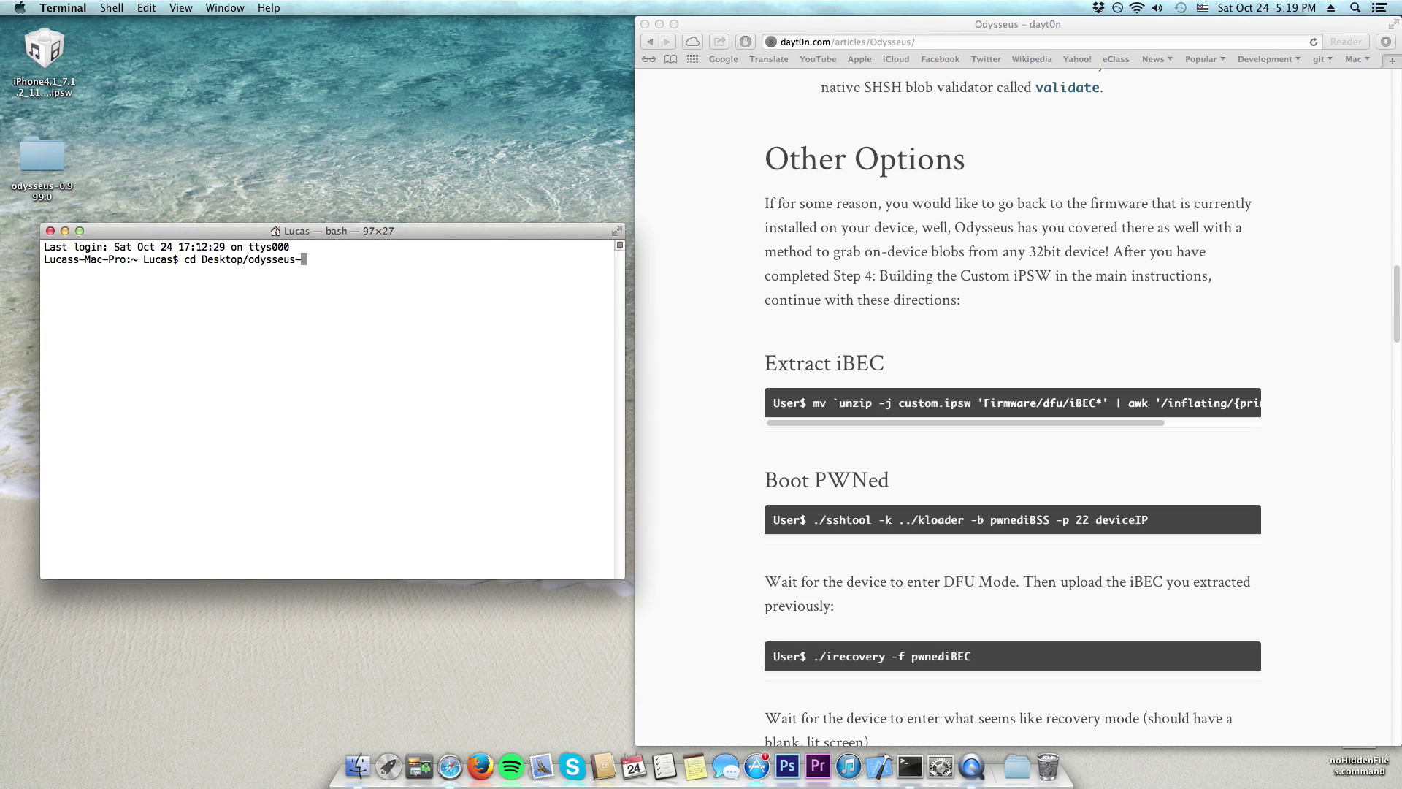
text(0)
key(Tab)
key(Return)
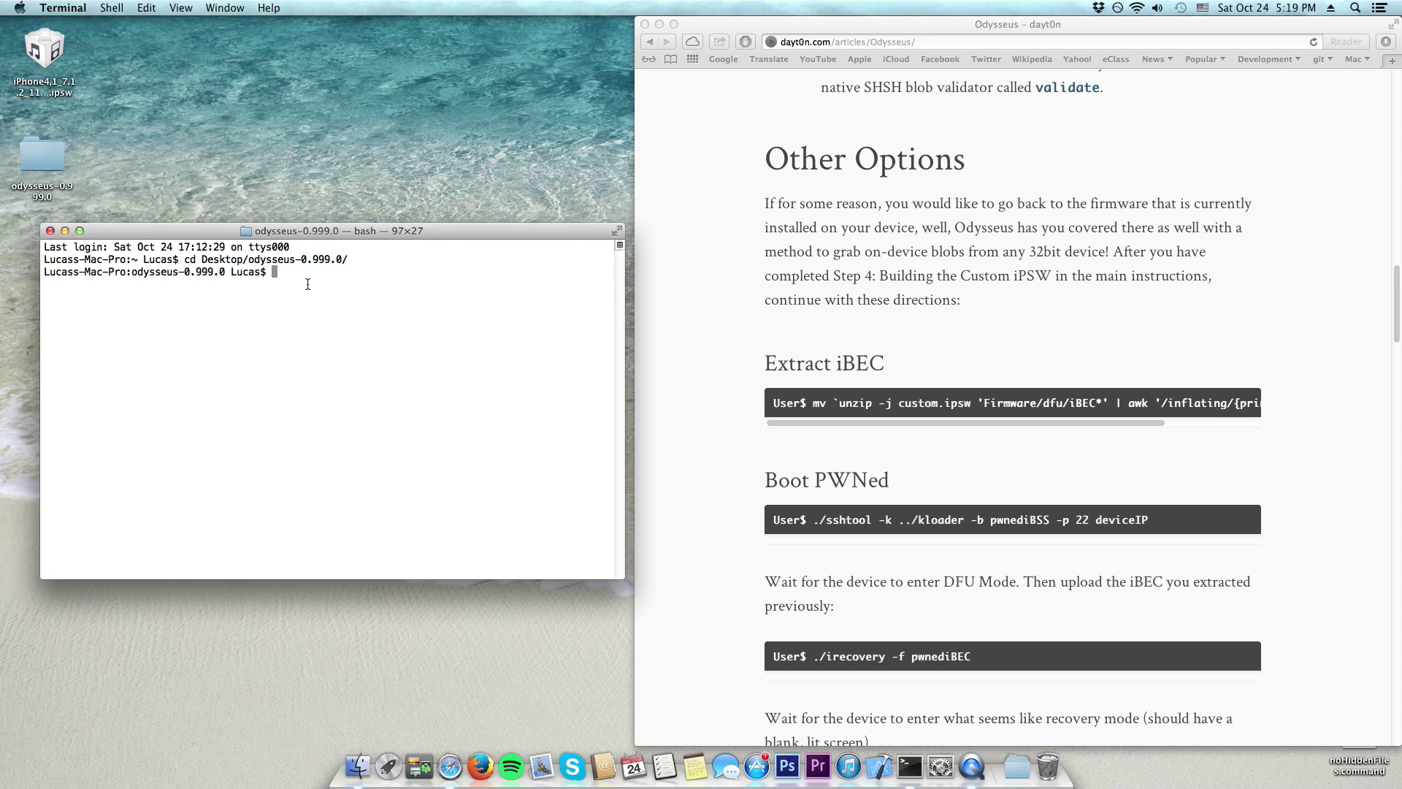
double_click(53, 156)
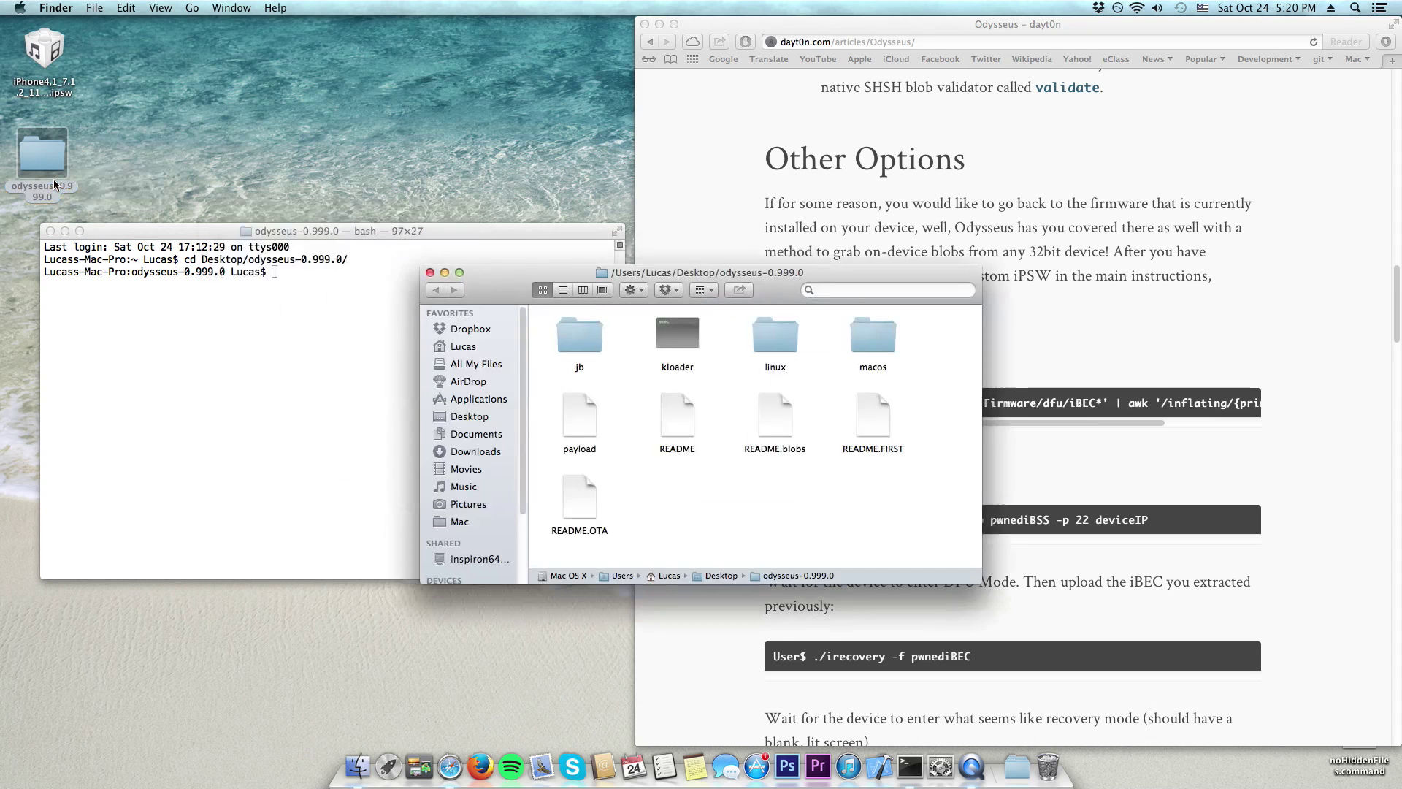
Open the macos folder and move iPhone4,1_7.1.2_11D257_Restore.ipsw from the desktop into it
drag(497, 280, 446, 202)
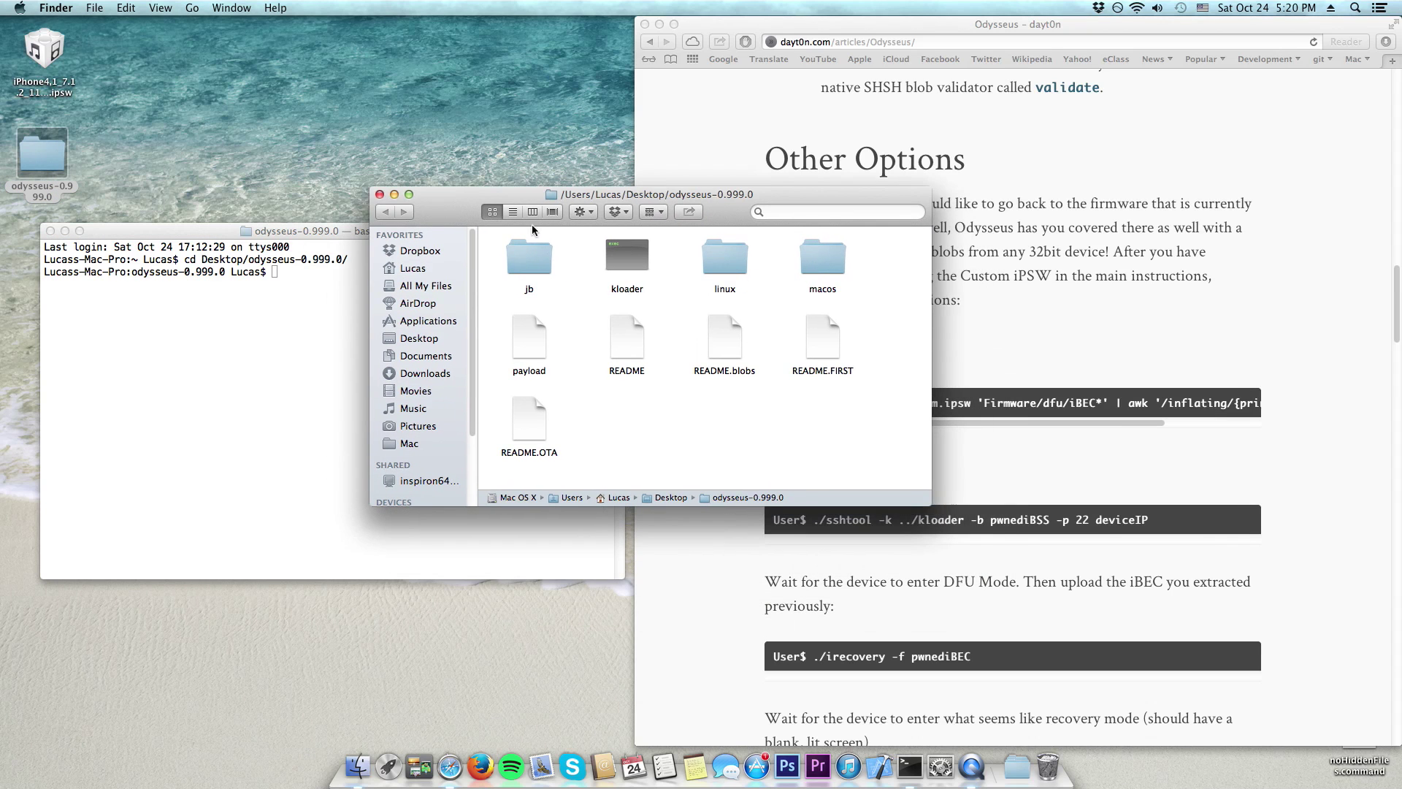
double_click(820, 263)
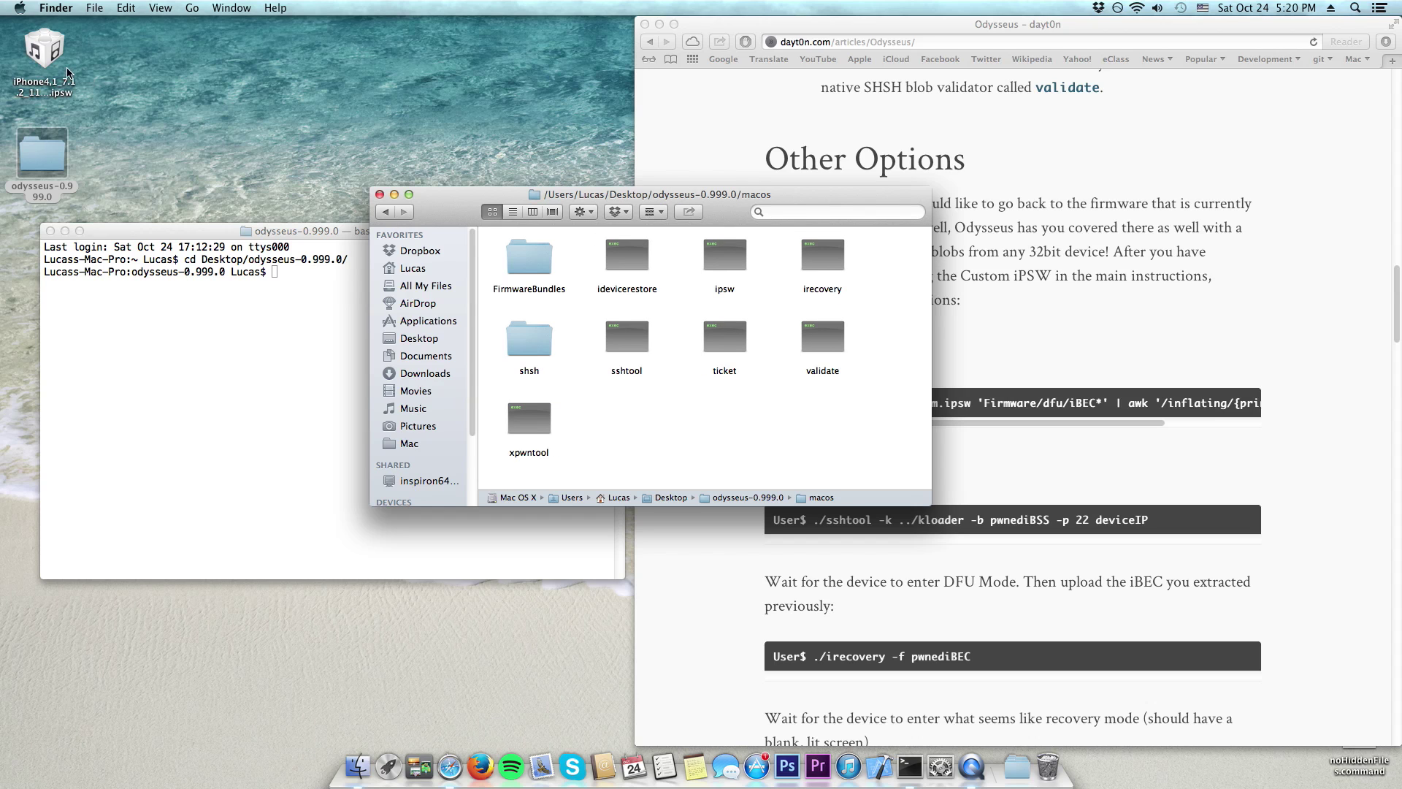
click(48, 55)
drag(49, 54, 665, 427)
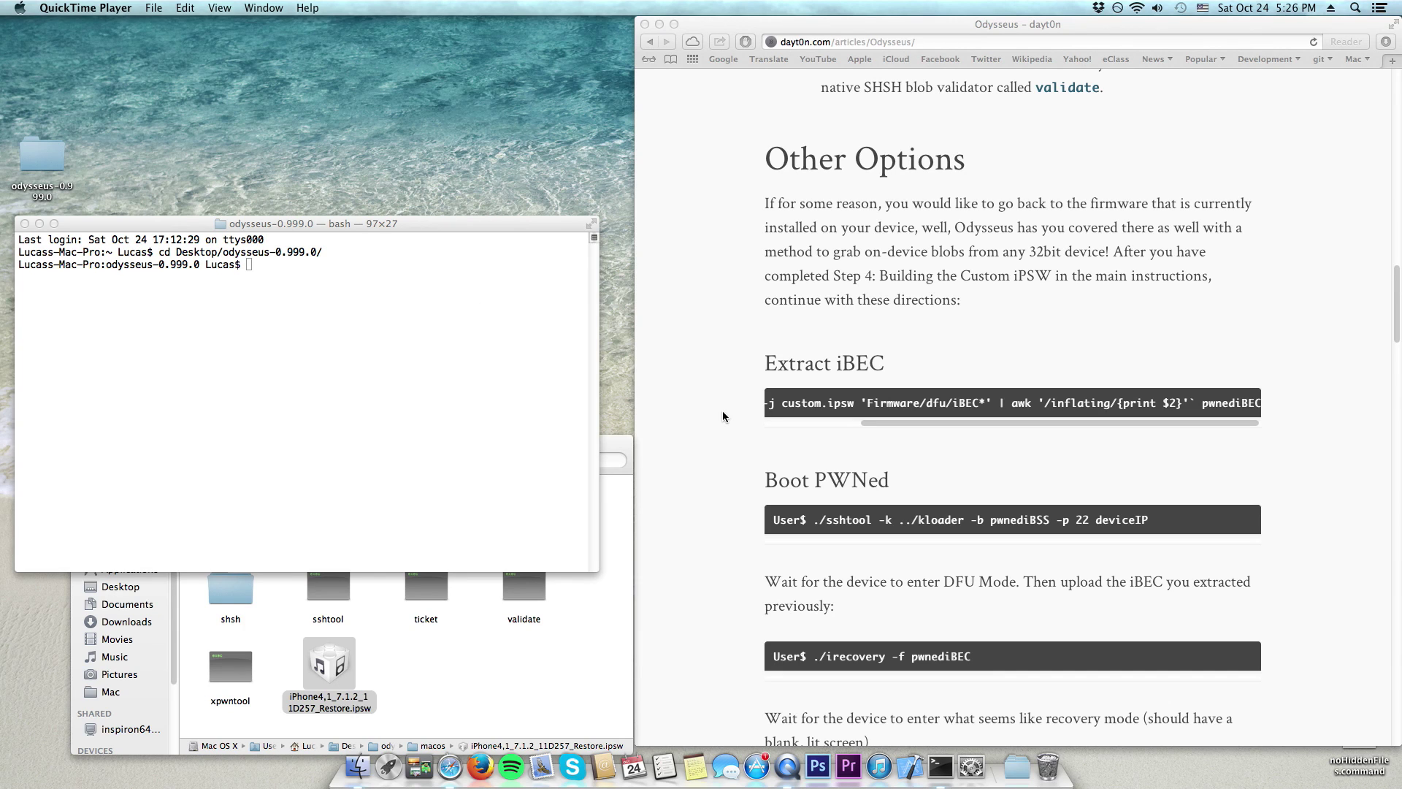
click(737, 374)
scroll(738, 375, down, 3)
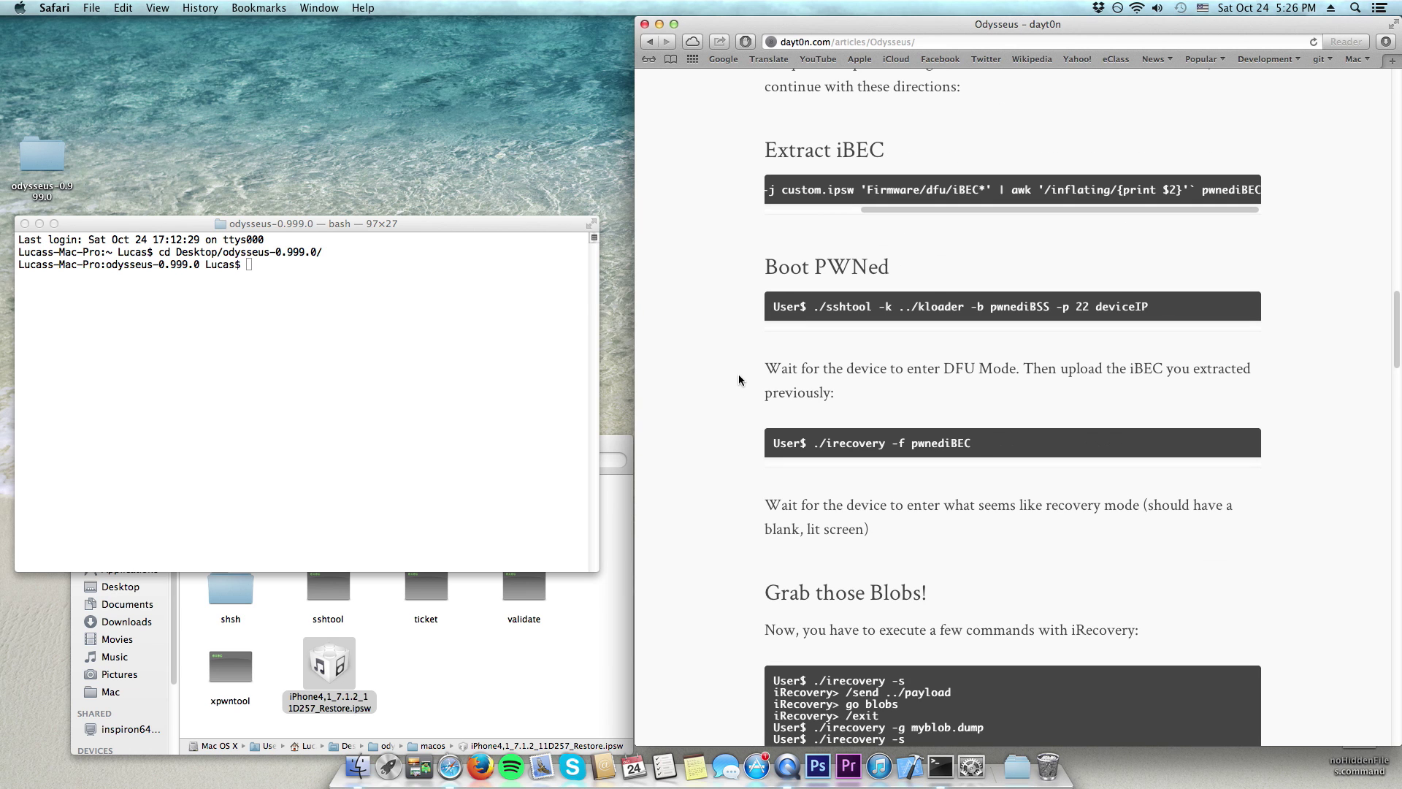
Read the article's instruction to download the iPSW, highlighting it
scroll(723, 467, down, 15)
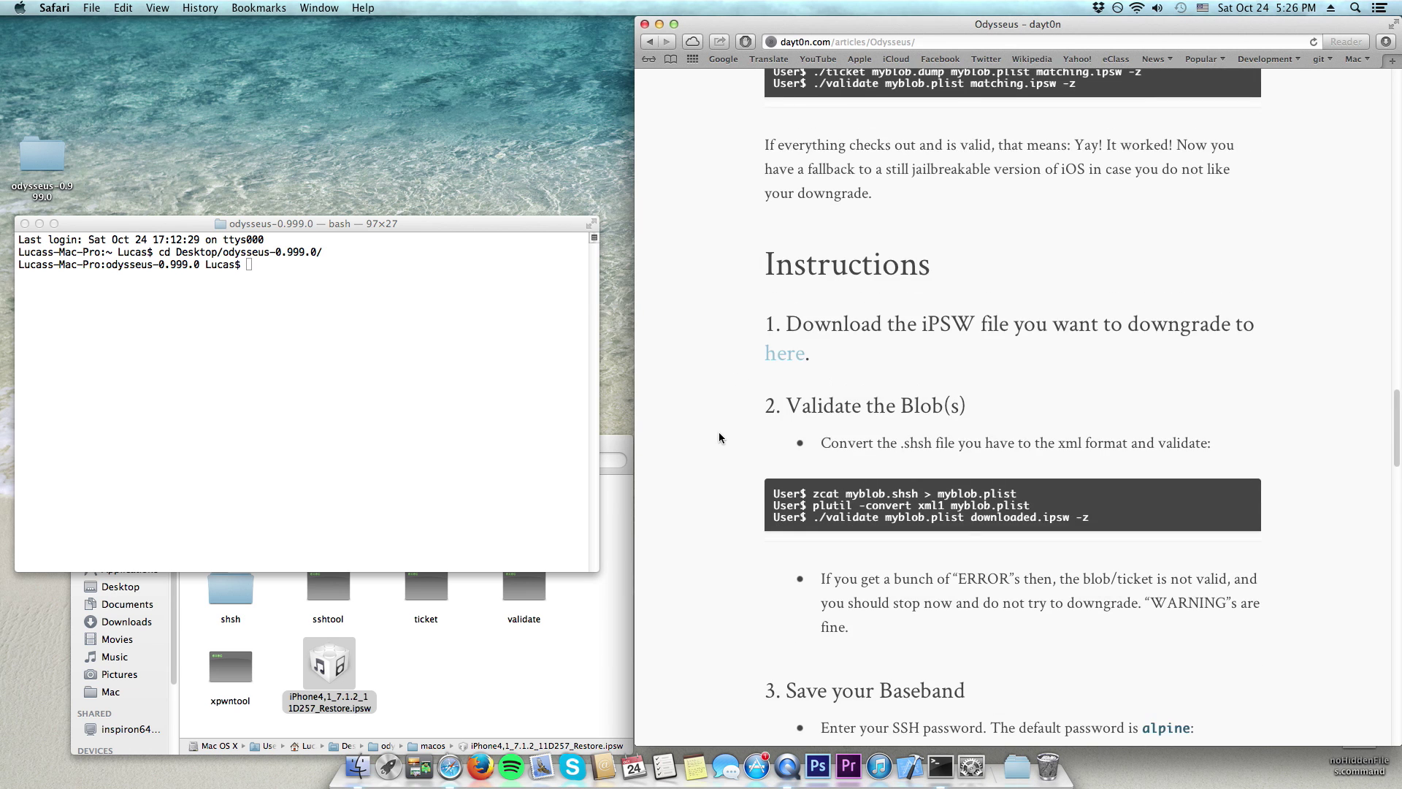
scroll(724, 421, up, 5)
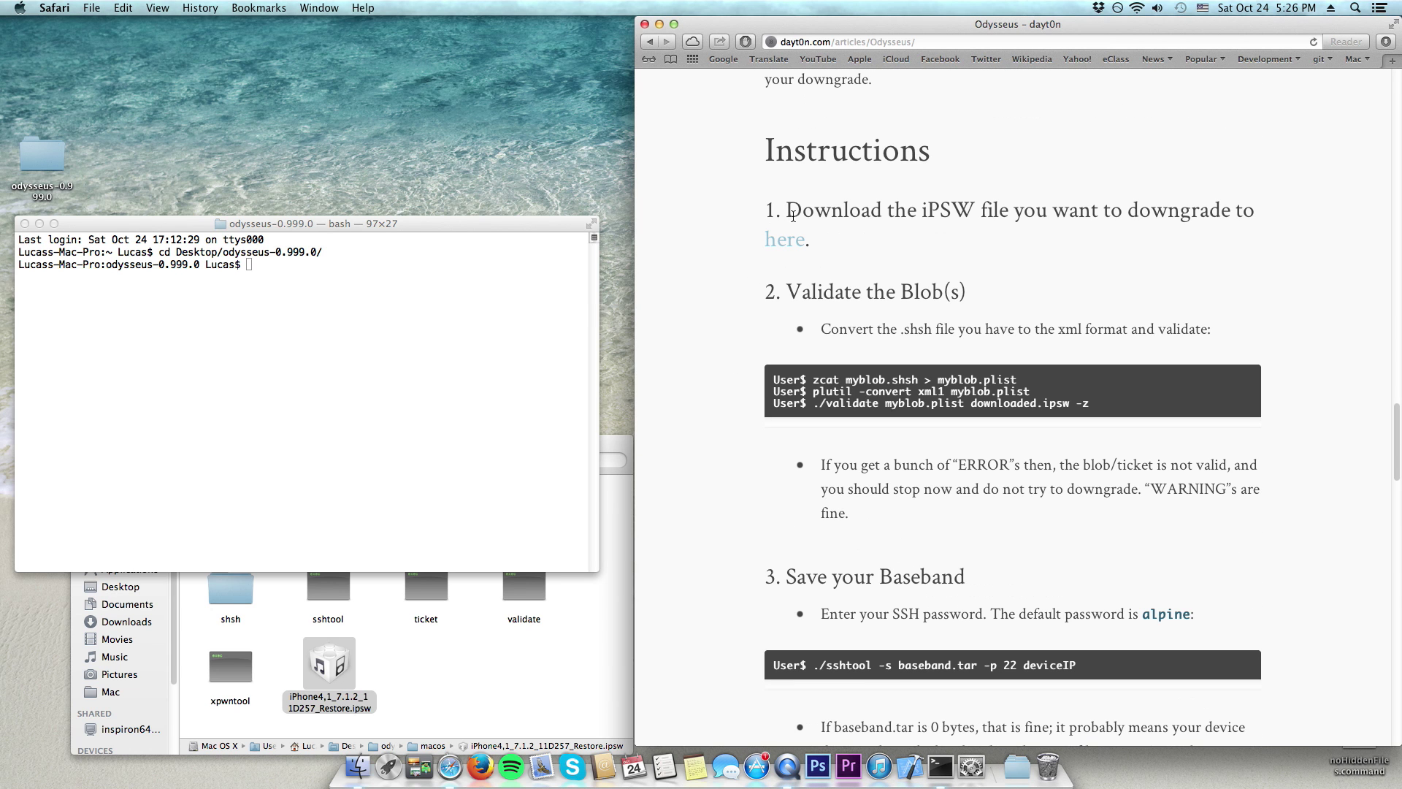
triple_click(829, 223)
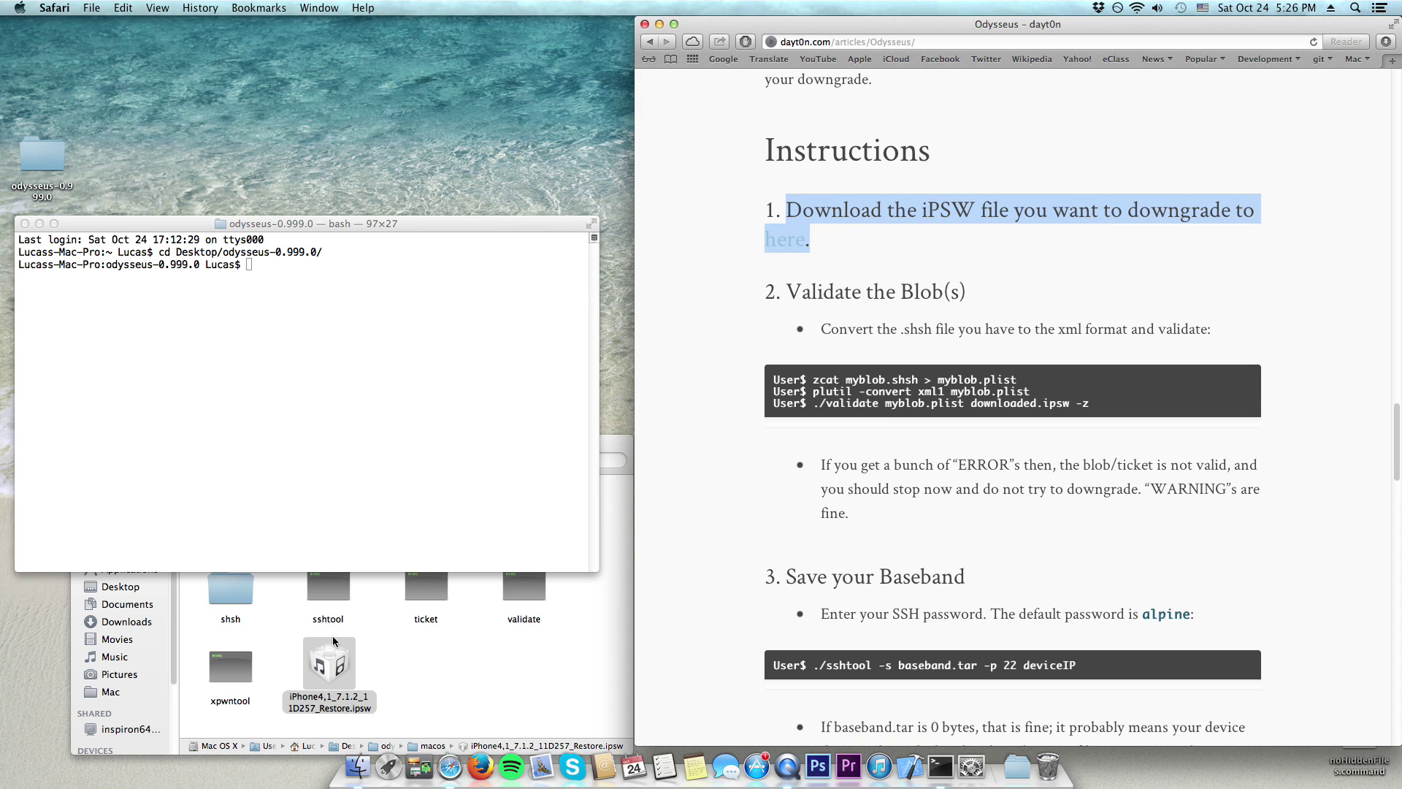
scroll(807, 275, down, 1)
drag(783, 250, 888, 468)
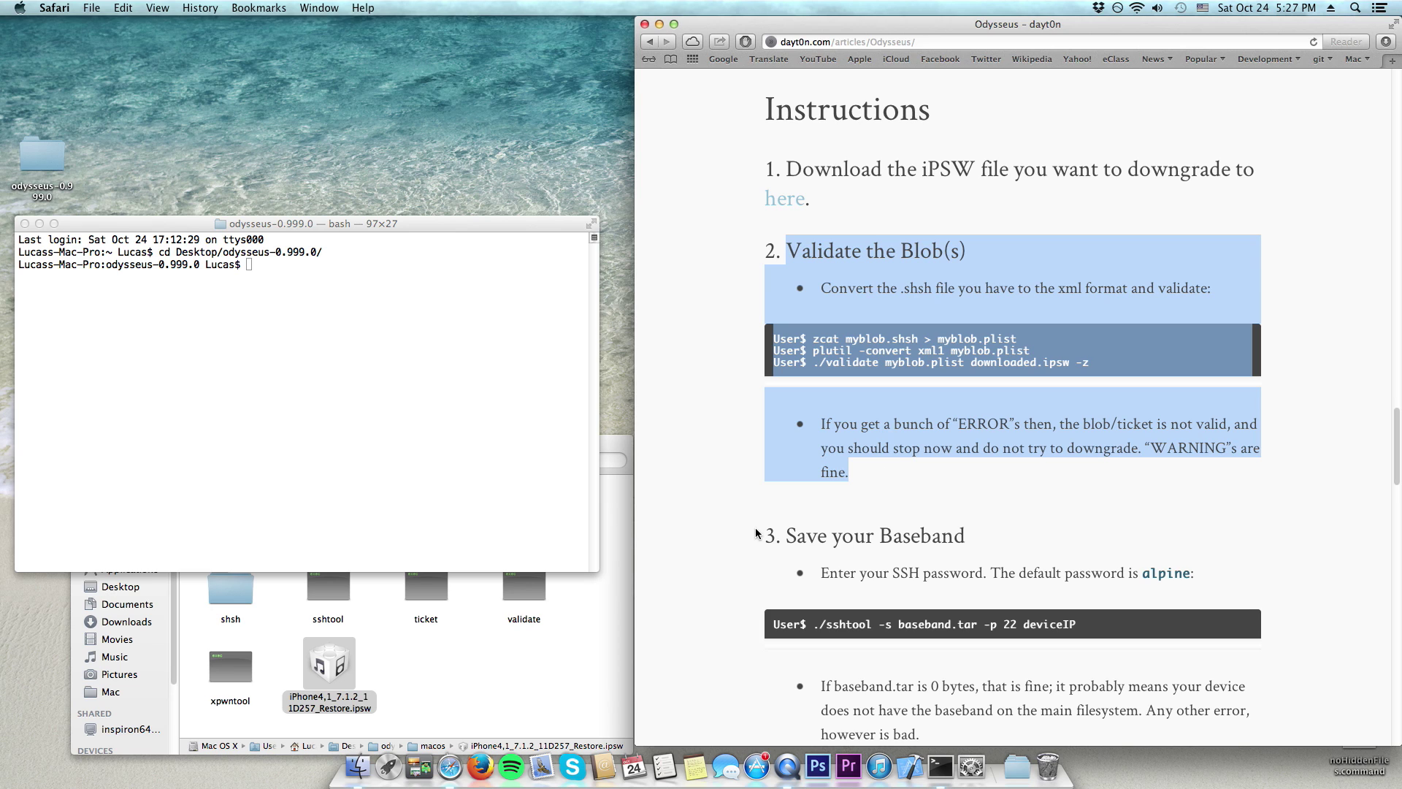
click(844, 293)
Read the Validate the Blob(s) and Save your Baseband steps, highlighting each
scroll(843, 294, down, 1)
drag(799, 243, 865, 496)
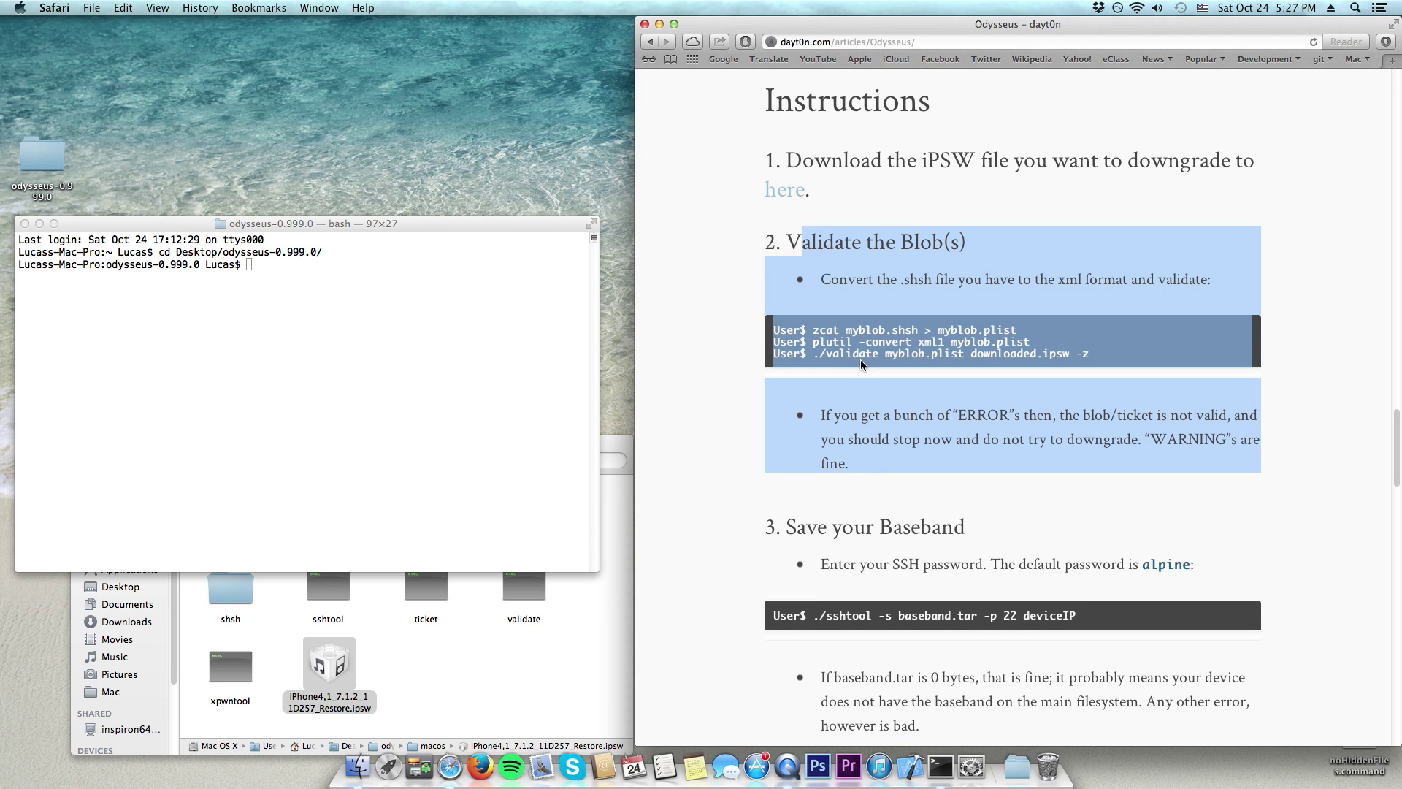
click(878, 422)
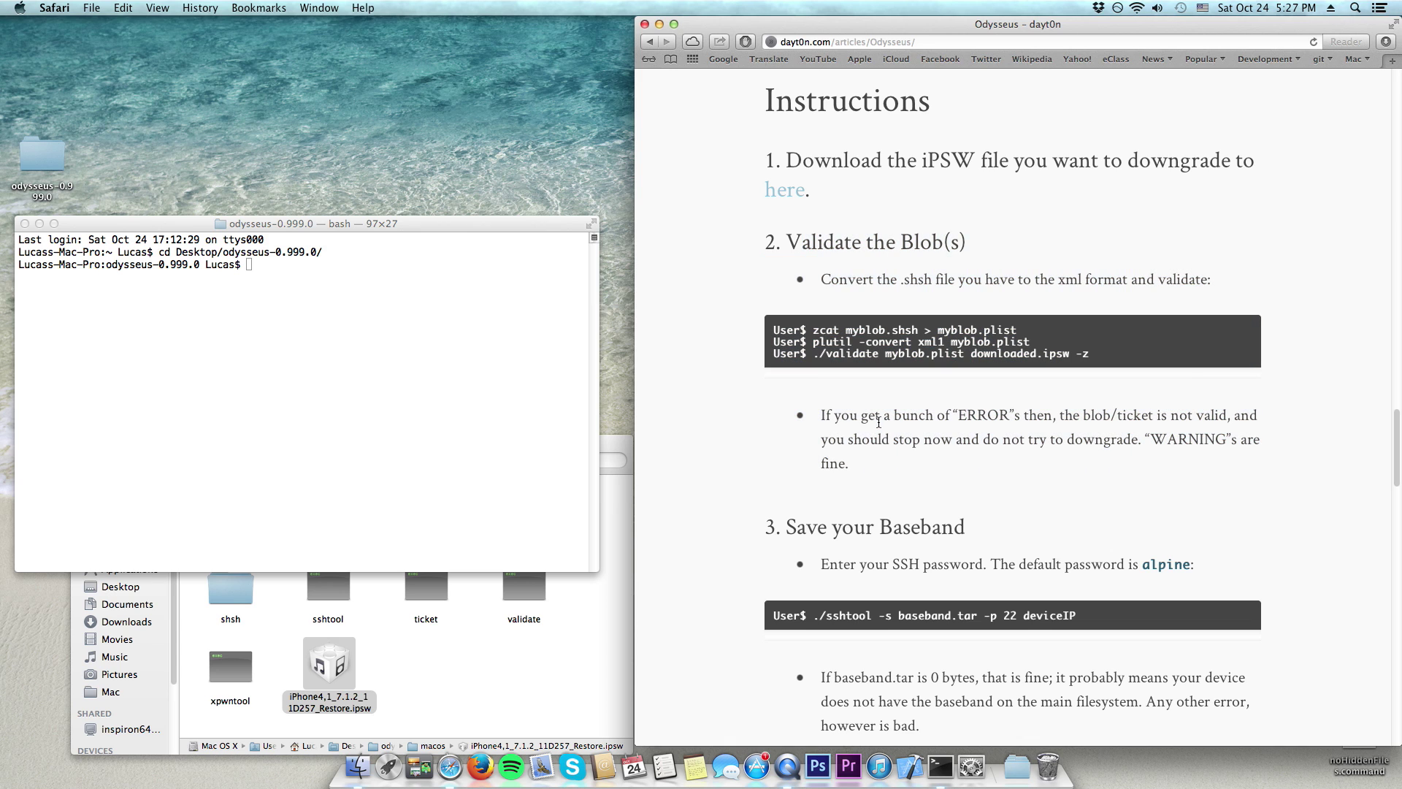
scroll(878, 422, down, 5)
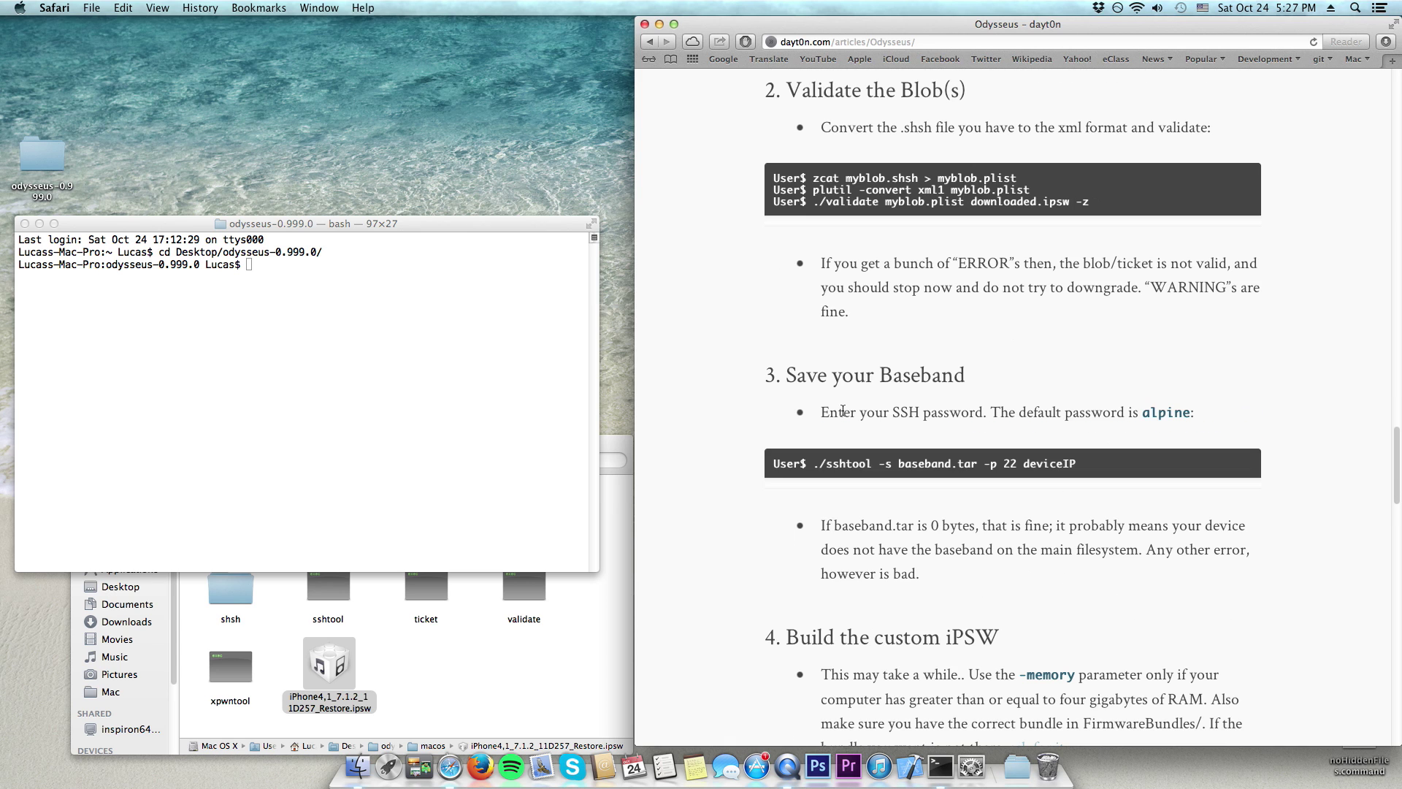
drag(796, 376, 931, 415)
click(931, 415)
Open a second Terminal window from the Dock and move it to the right
right_click(939, 759)
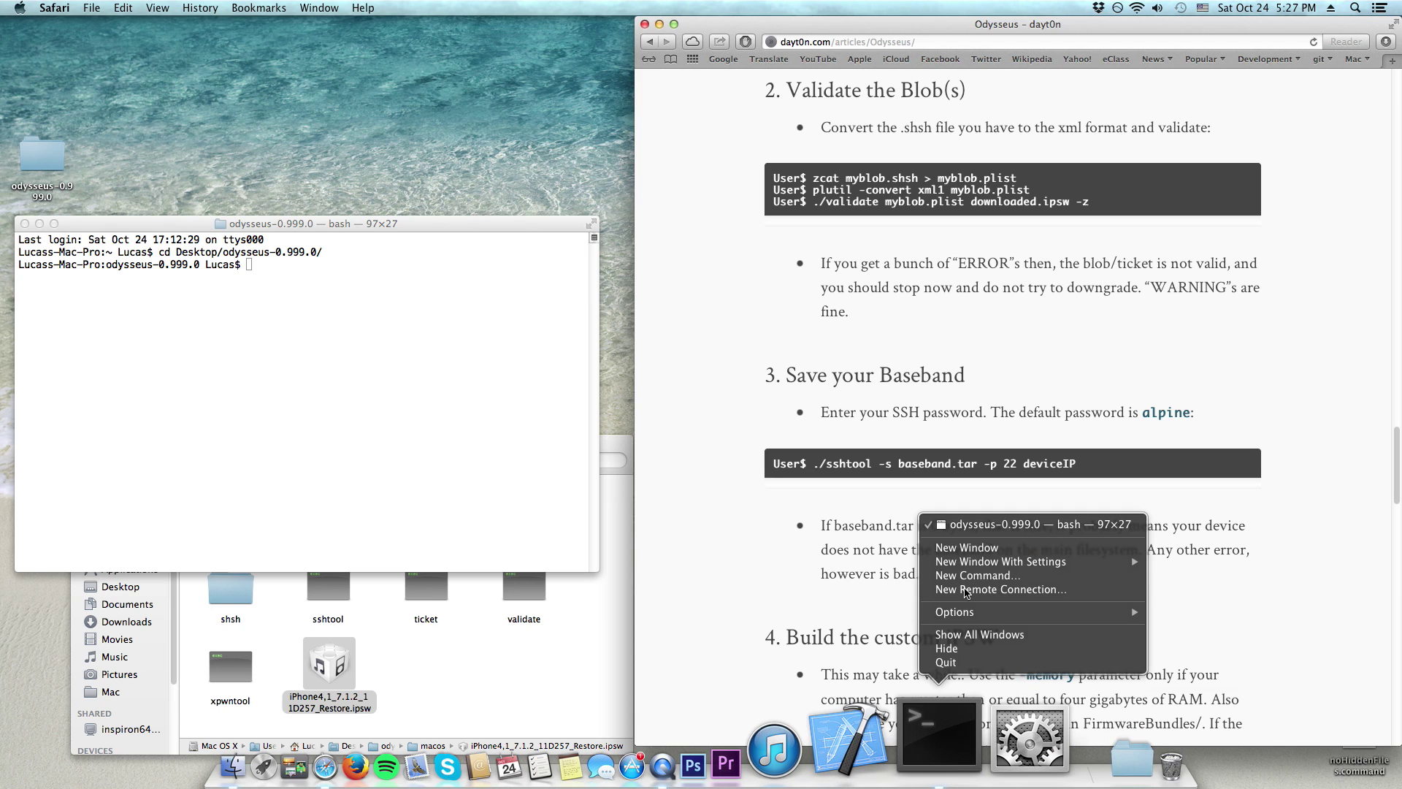
click(967, 547)
drag(376, 157, 471, 335)
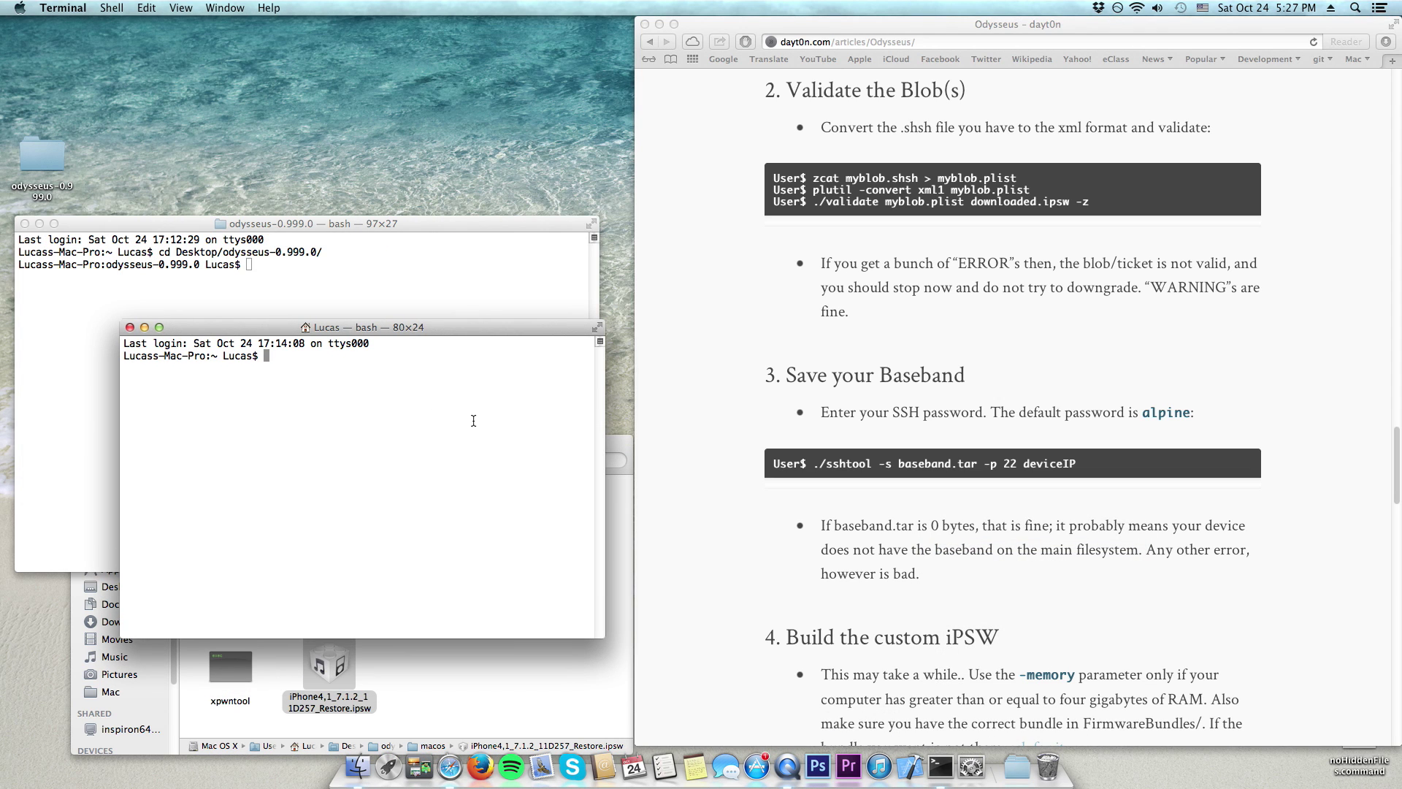
Change directory into Desktop/odysseus-0.999.0 and then its macos folder using Tab completion
text(./ Des)
key(Tab)
text(od)
key(Tab)
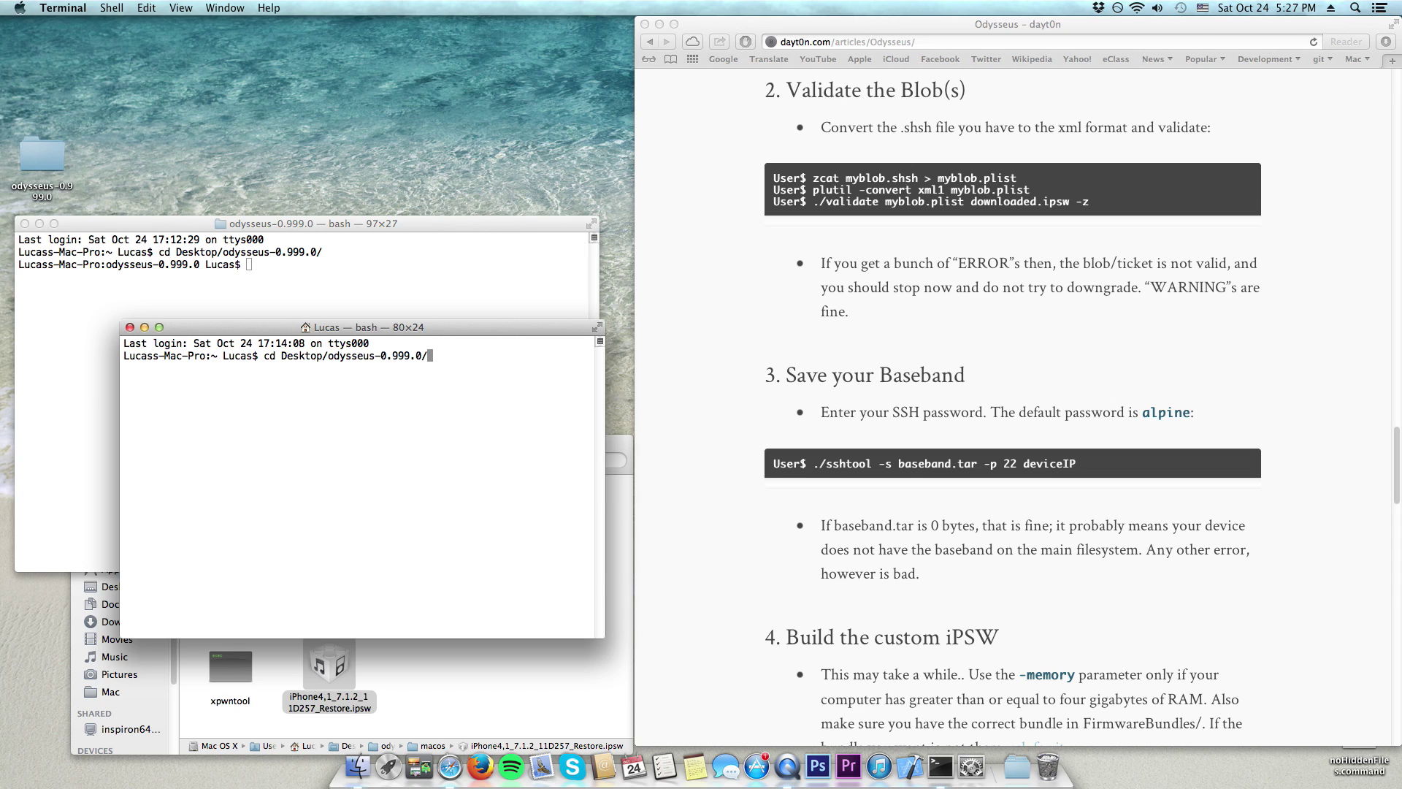
key(Return)
text(cd mac)
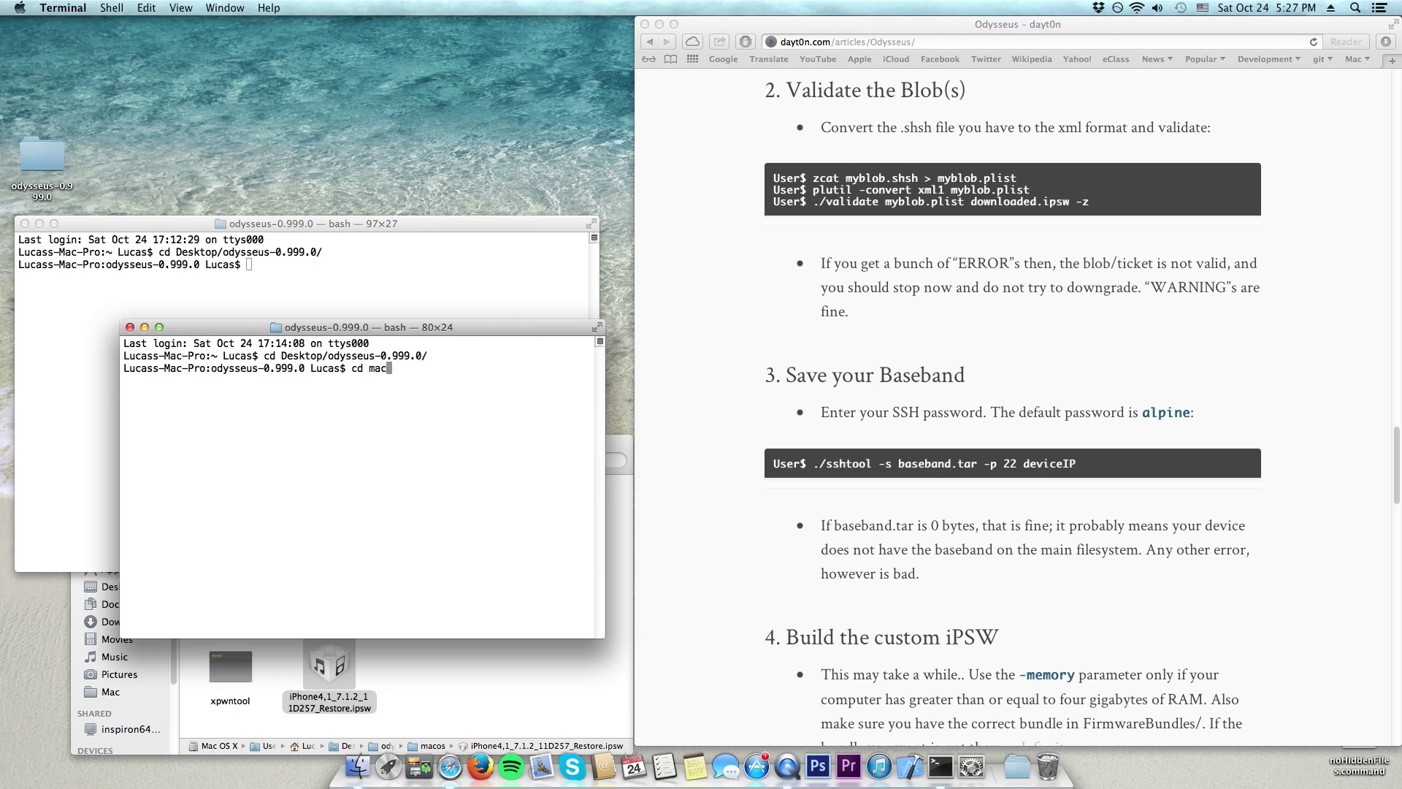
key(Tab)
key(Return)
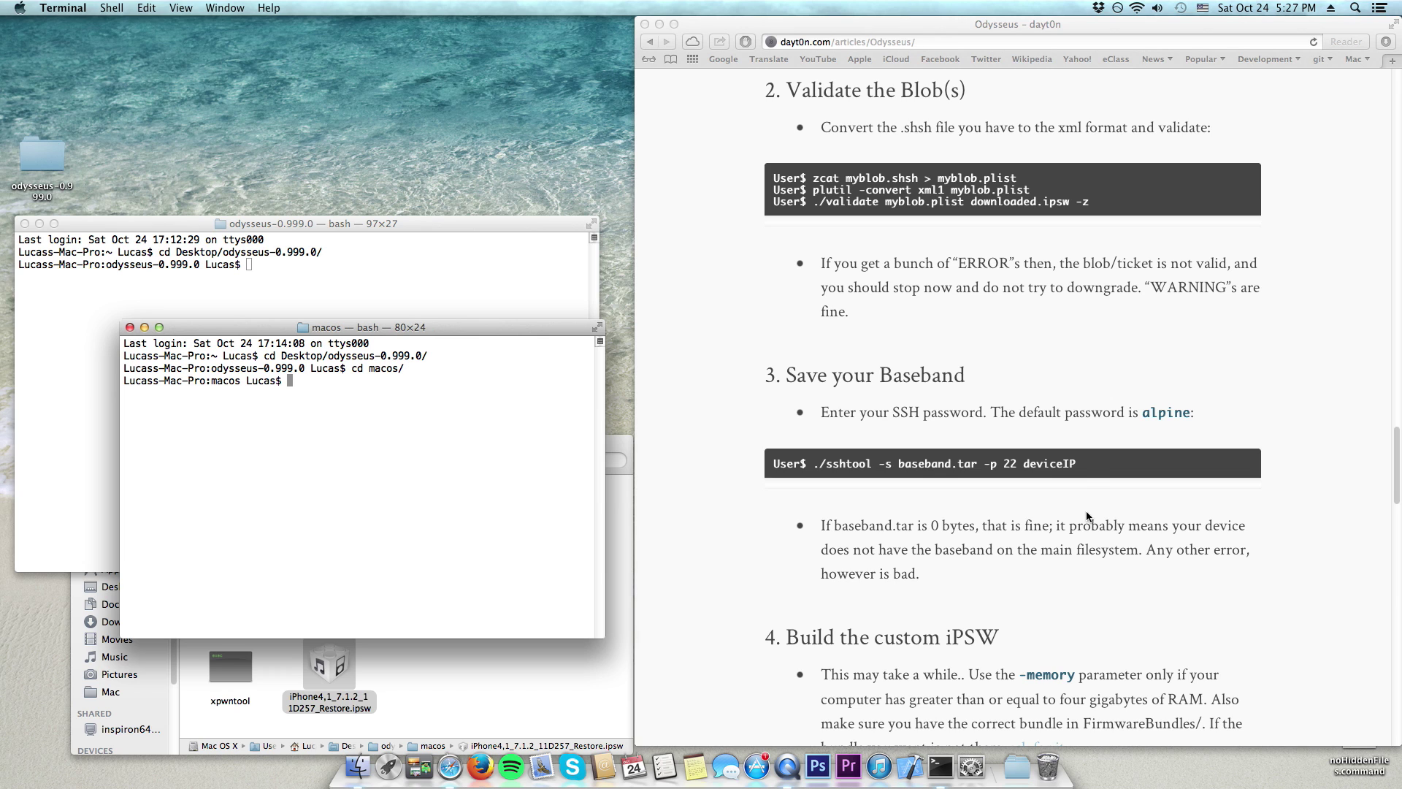
Copy the sshtool baseband command from the article and paste it into Terminal
triple_click(1087, 460)
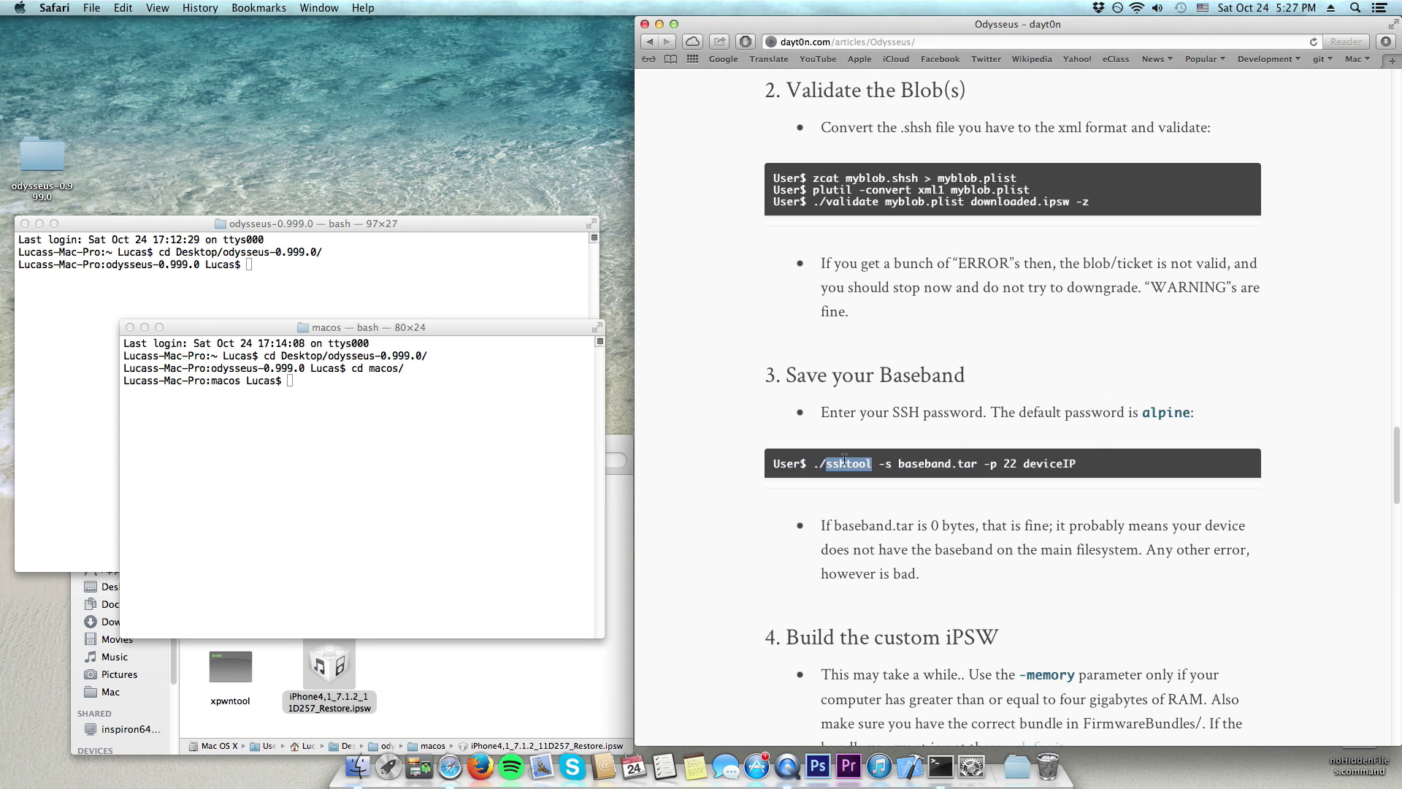
drag(812, 466, 1115, 471)
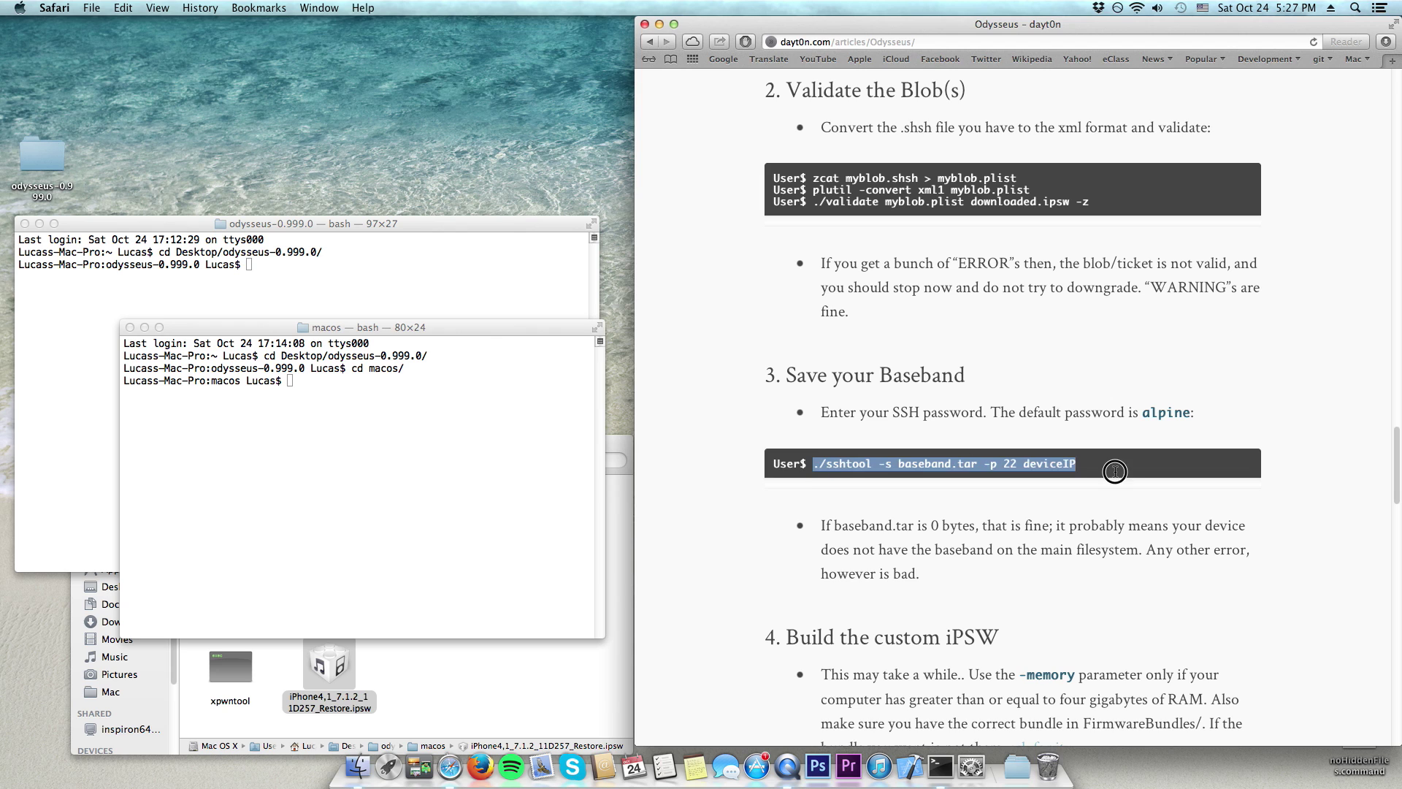
right_click(1009, 466)
click(1042, 509)
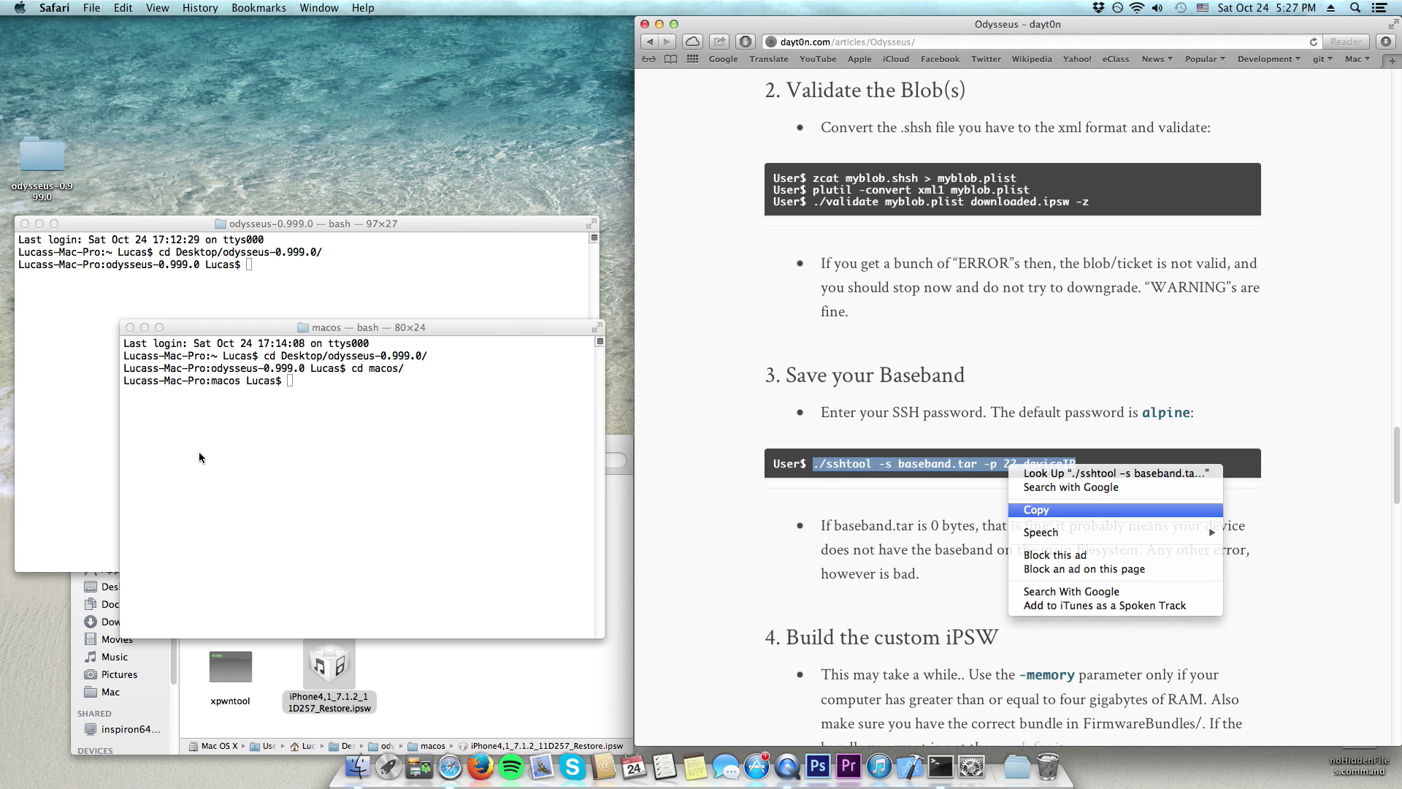
right_click(360, 471)
click(387, 493)
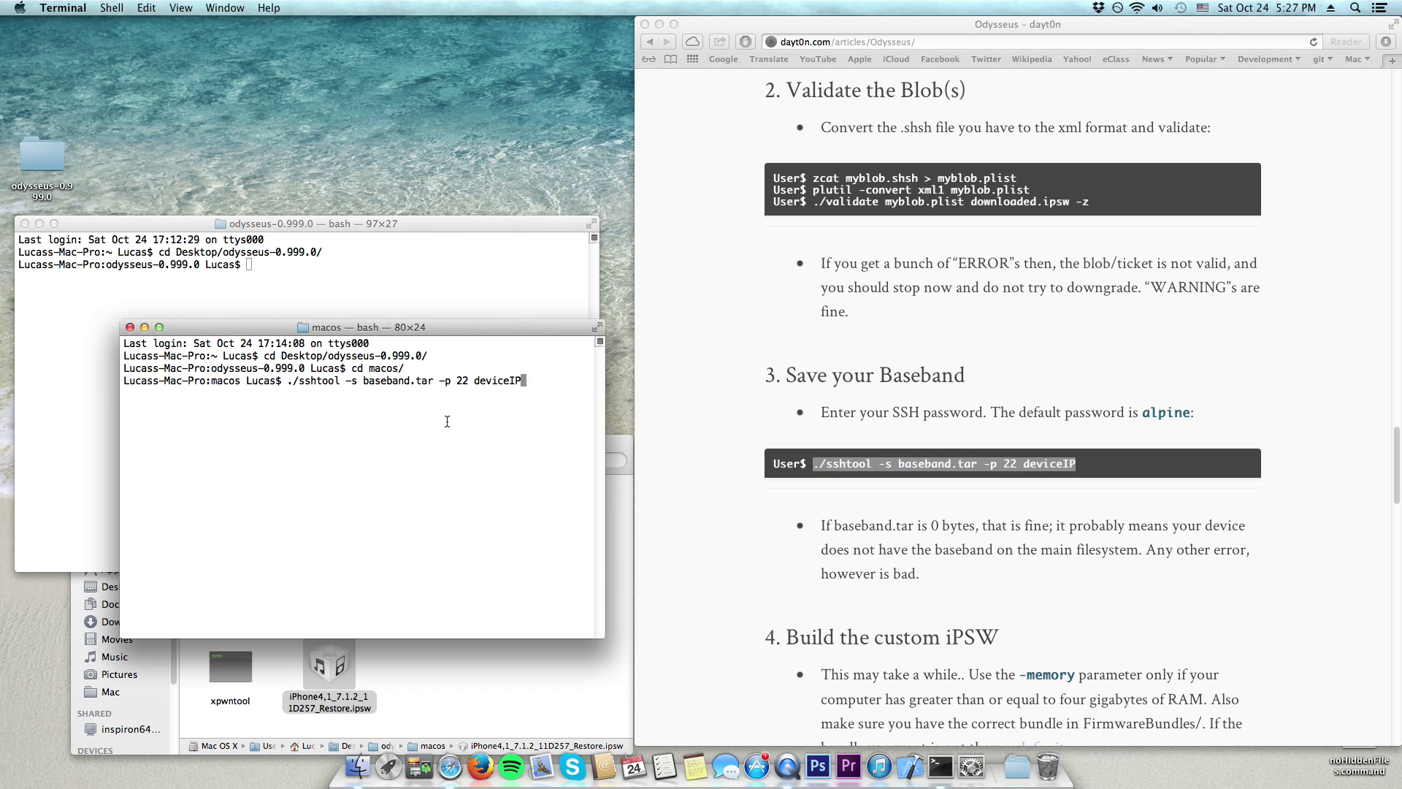
Replace deviceIP with 192.168.2.4, run the command and enter the device's SSH password
key(BackSpace)
key(BackSpace)
key(BackSpace)
key(BackSpace)
key(BackSpace)
key(BackSpace)
key(BackSpace)
key(BackSpace)
text(192.168.2.4)
key(Return)
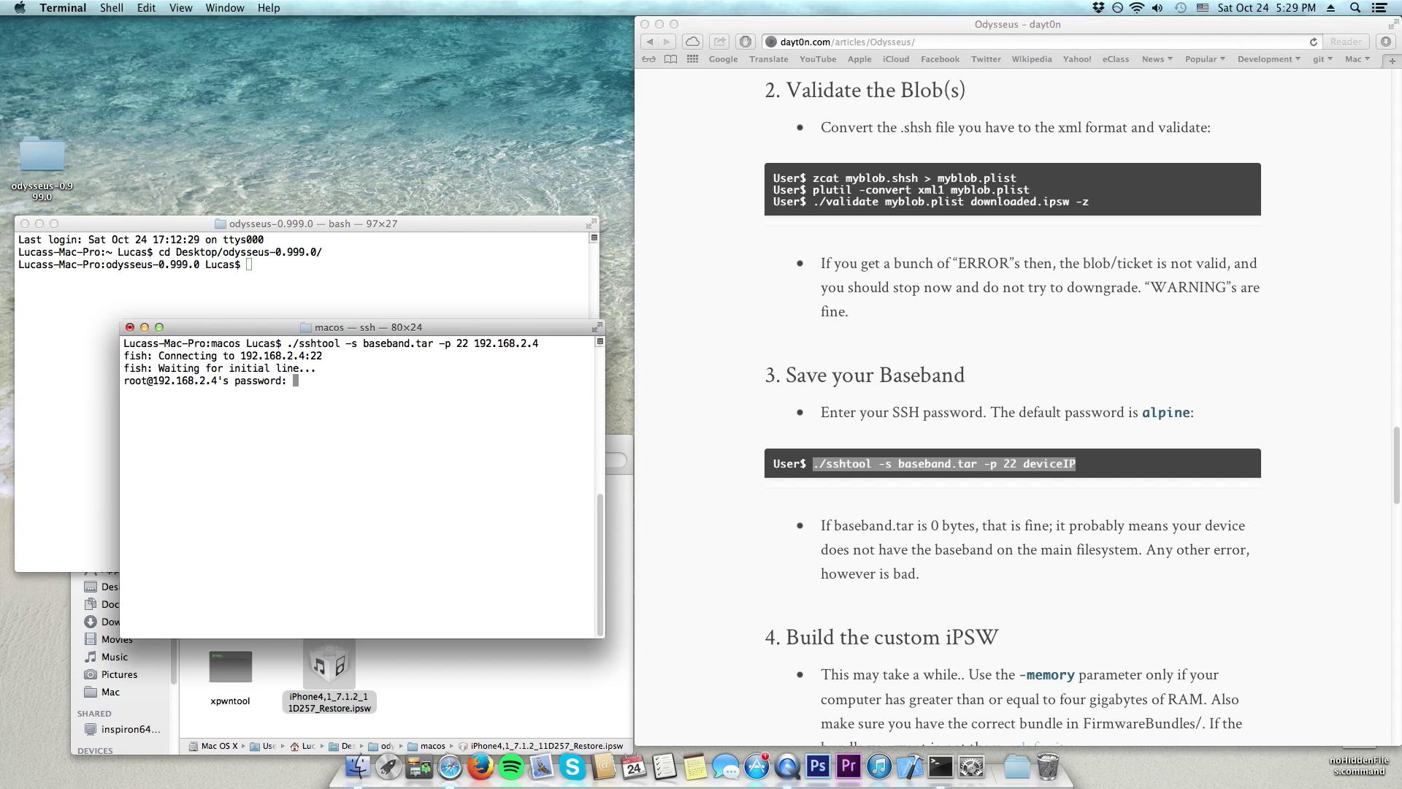
key(Return)
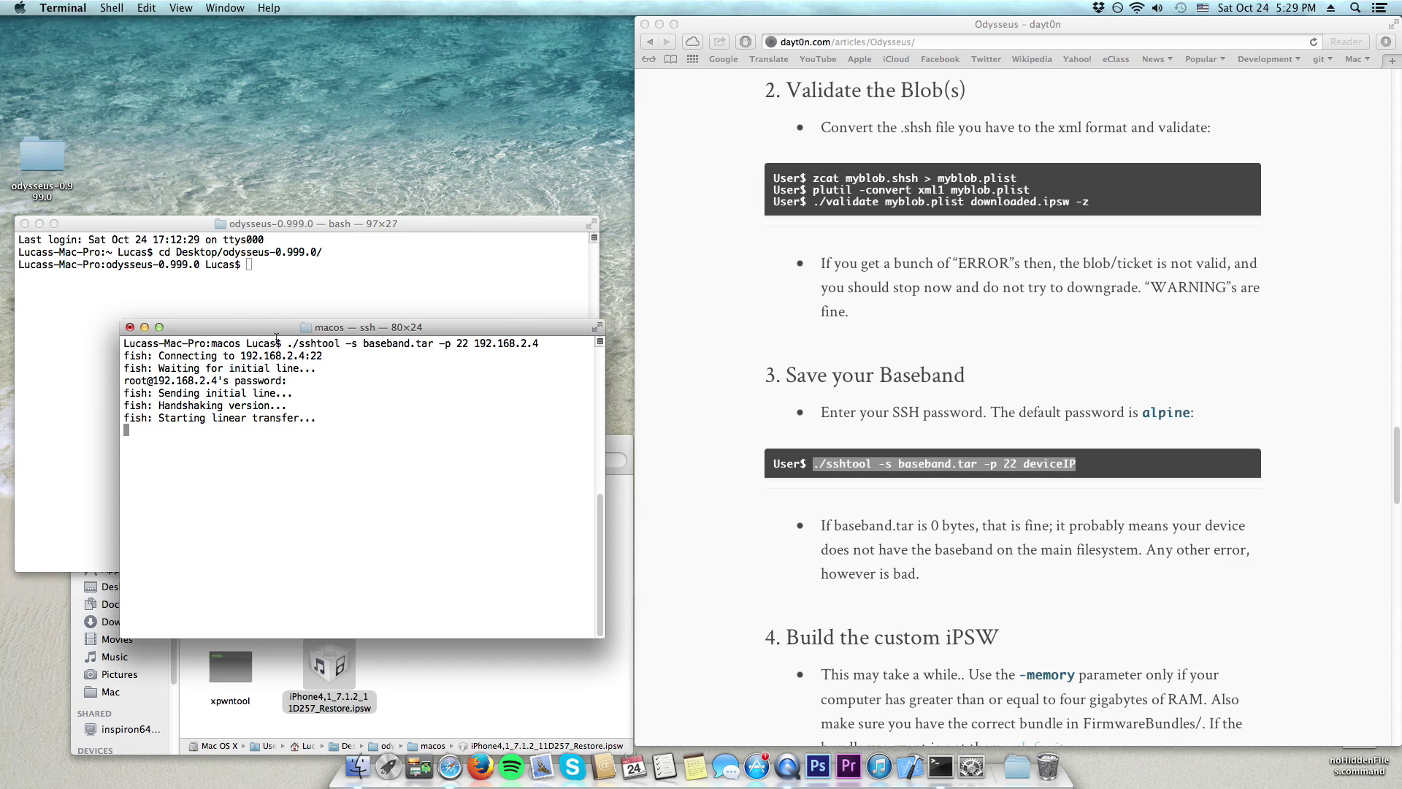
Check Terminal's 20346880-byte transfer output and the article's note on 0-byte baseband files
drag(278, 330, 262, 217)
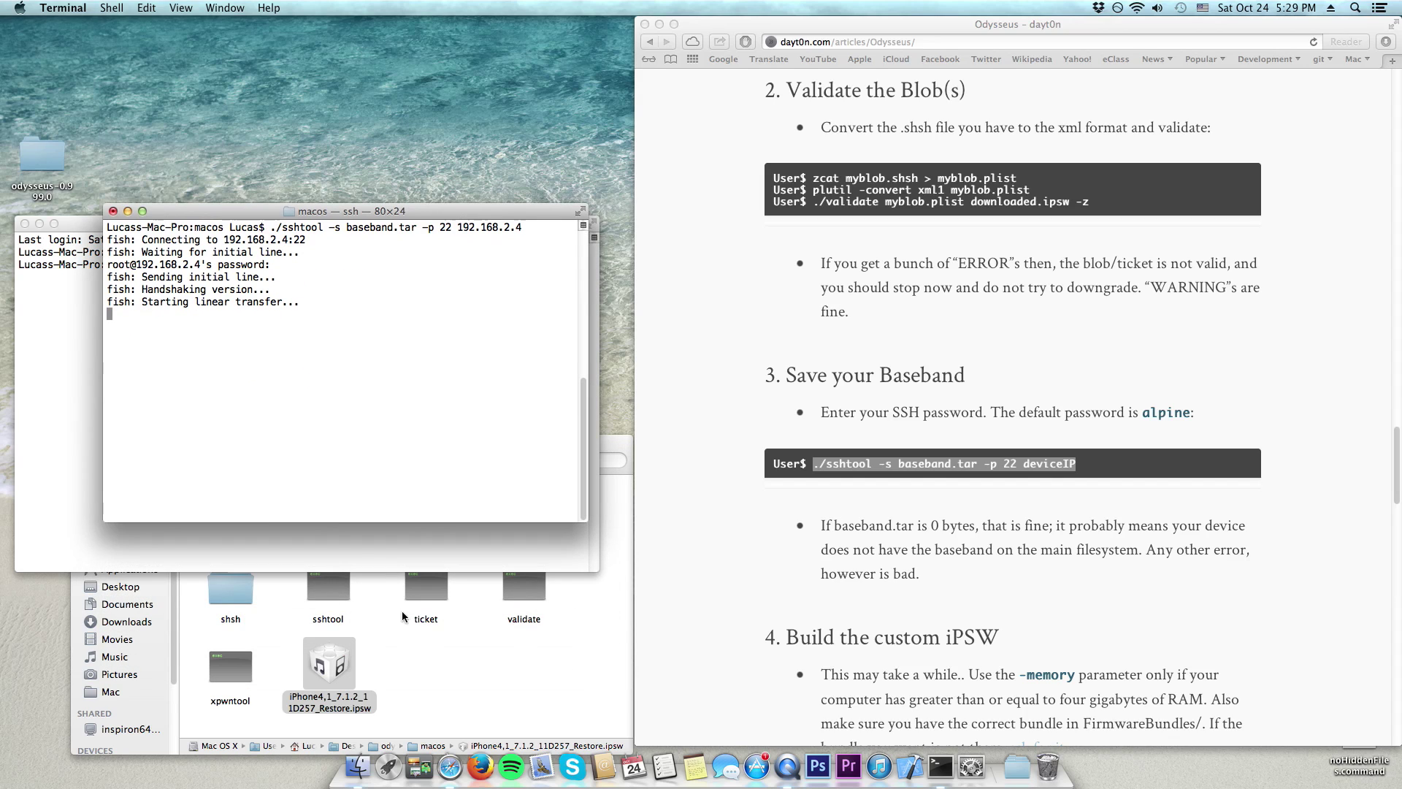
click(500, 666)
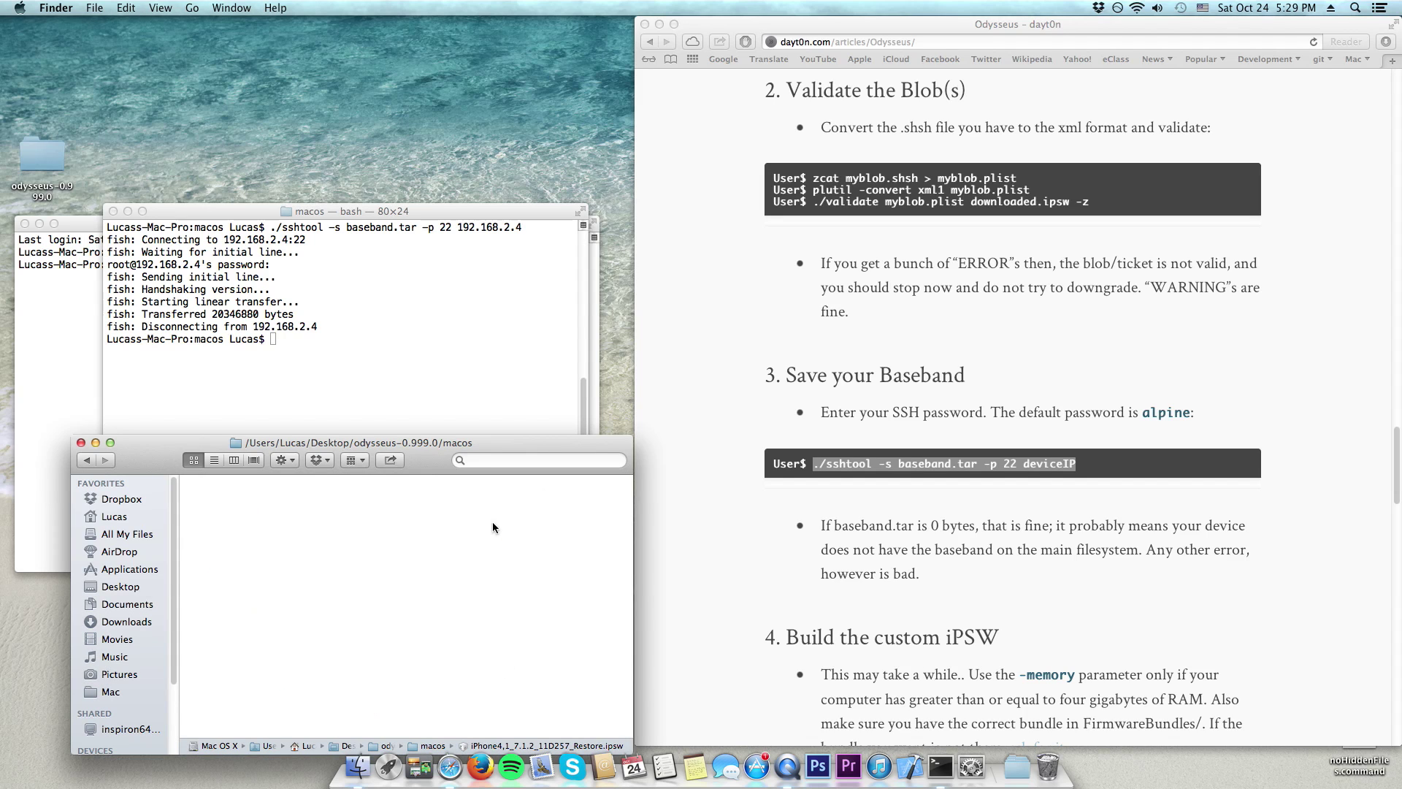
click(171, 329)
drag(144, 314, 311, 327)
click(311, 328)
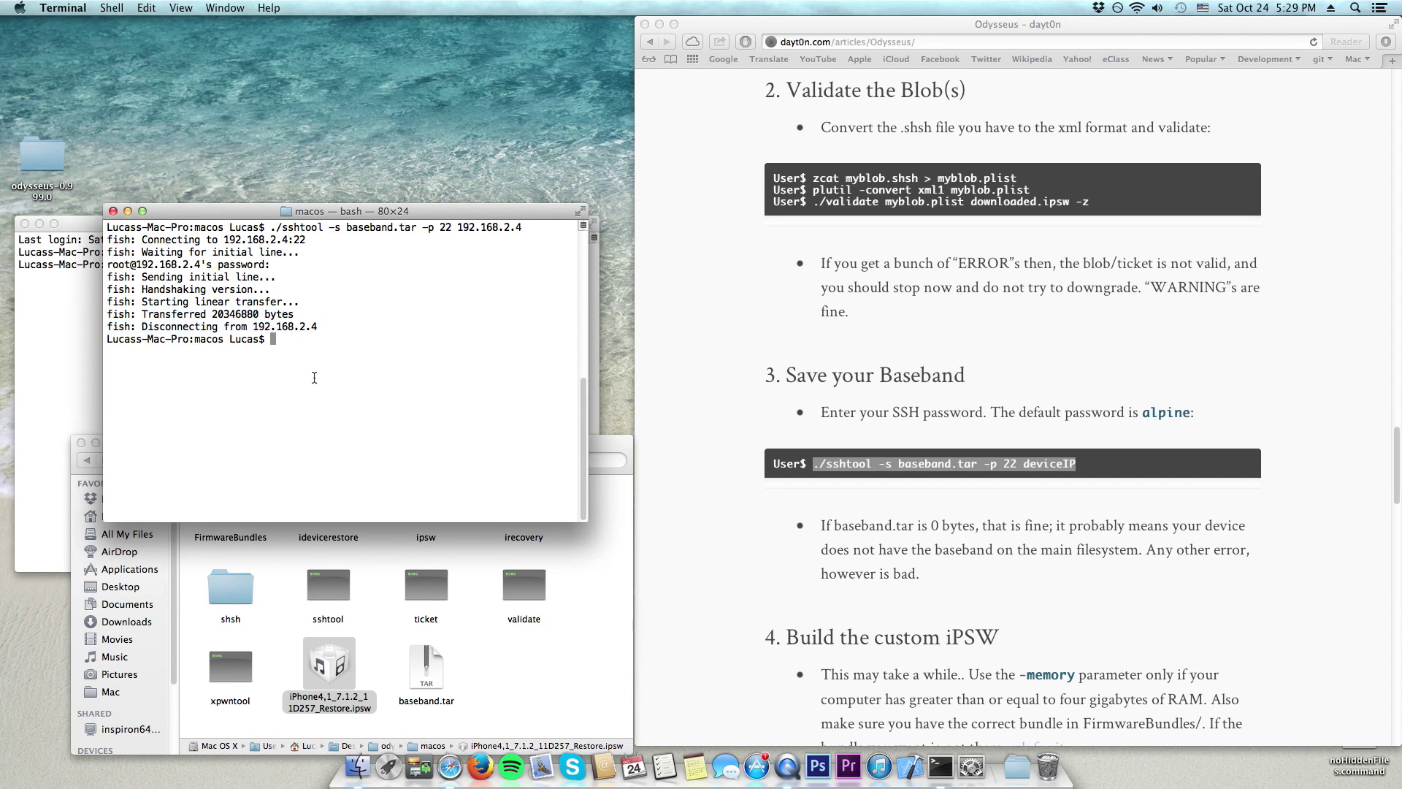
click(418, 668)
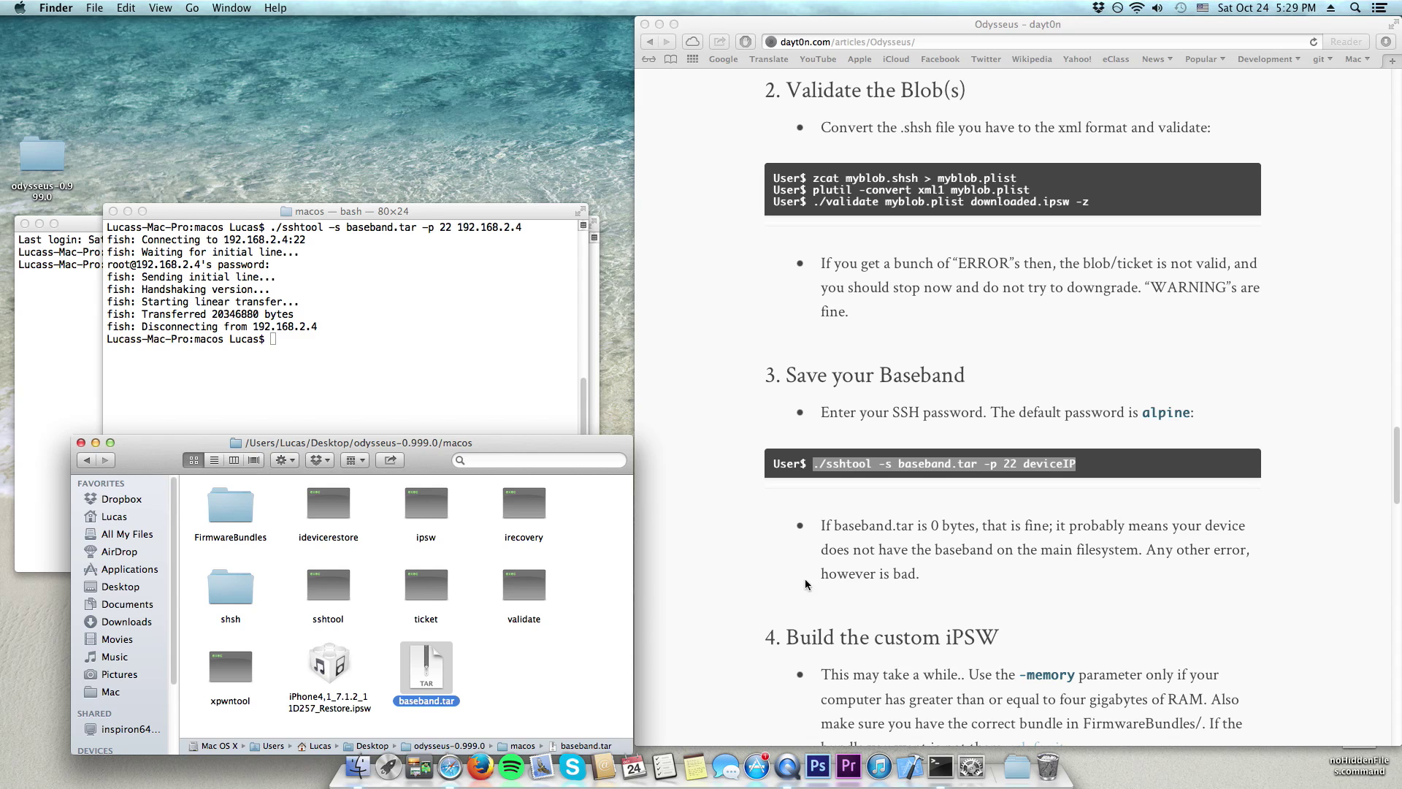
click(833, 546)
drag(822, 525, 937, 567)
Open Get Info for baseband.tar to confirm its 20.3 MB size, then close it
click(424, 673)
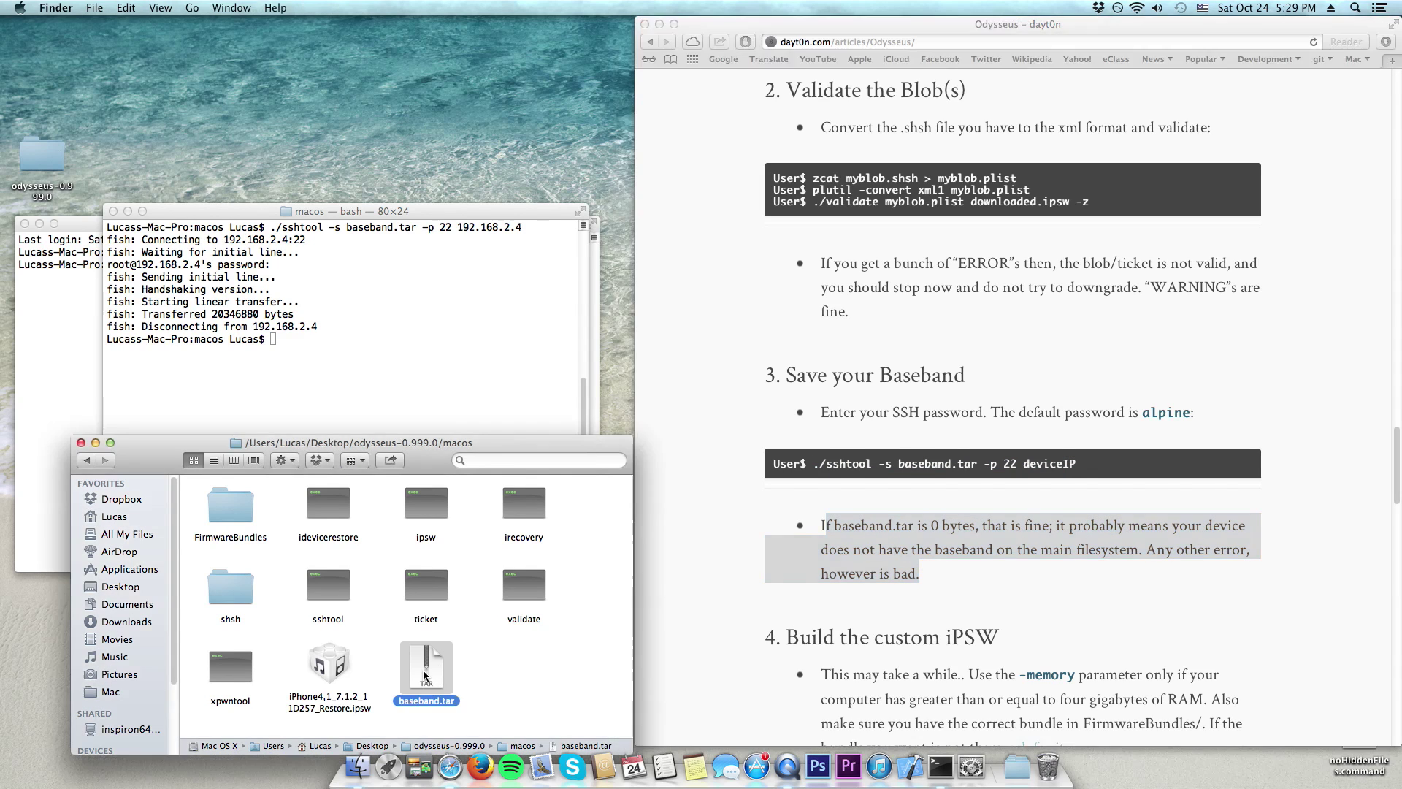
right_click(424, 673)
click(485, 543)
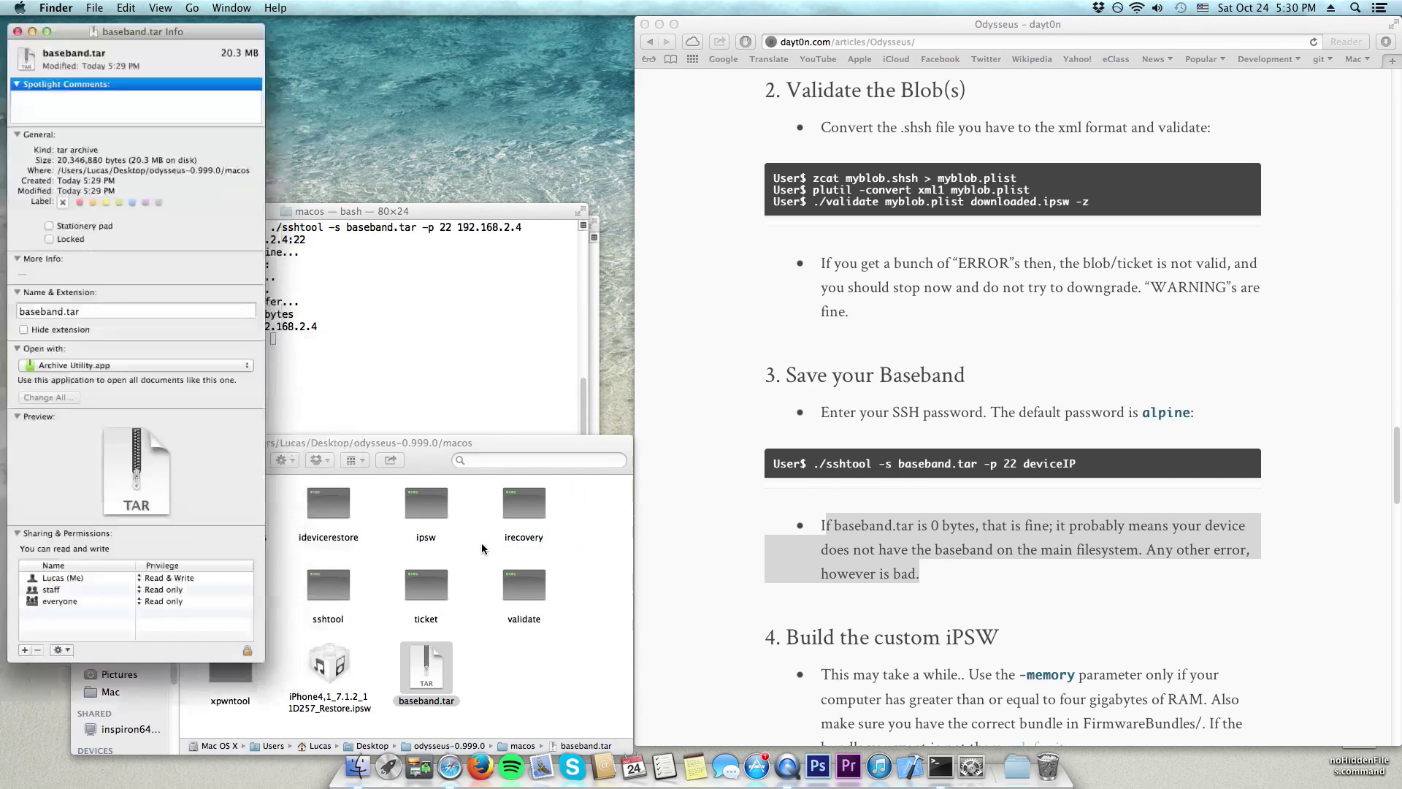
drag(129, 160, 162, 159)
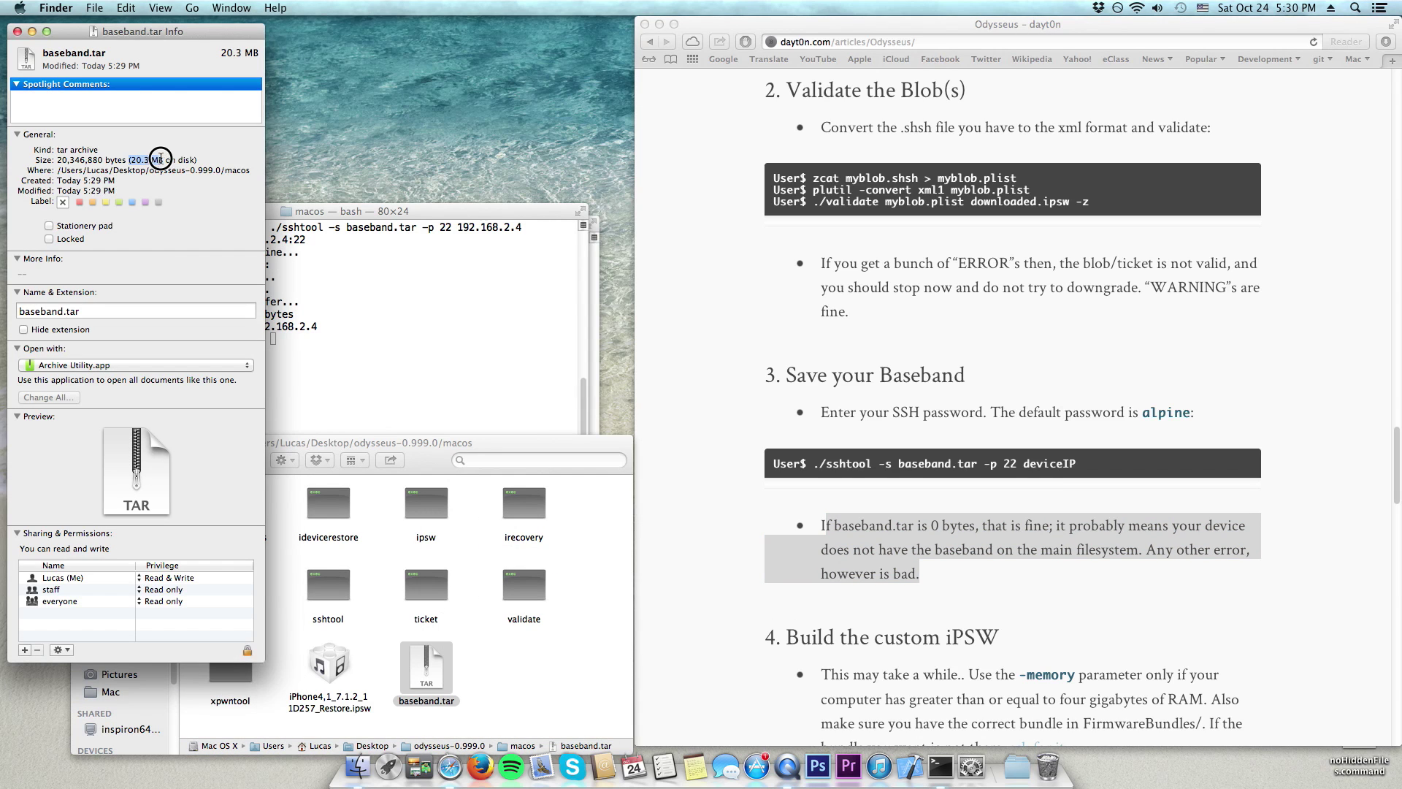
click(16, 32)
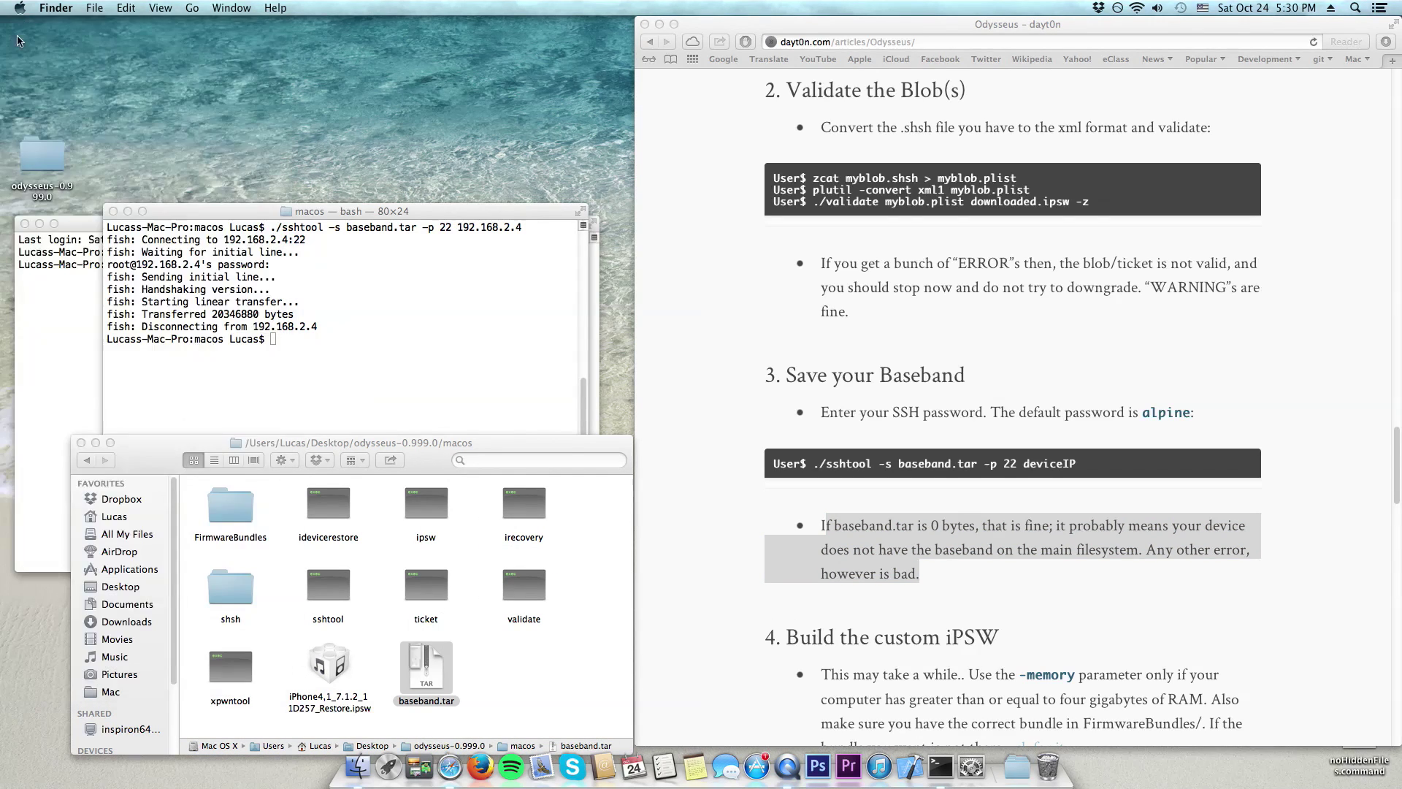
click(925, 526)
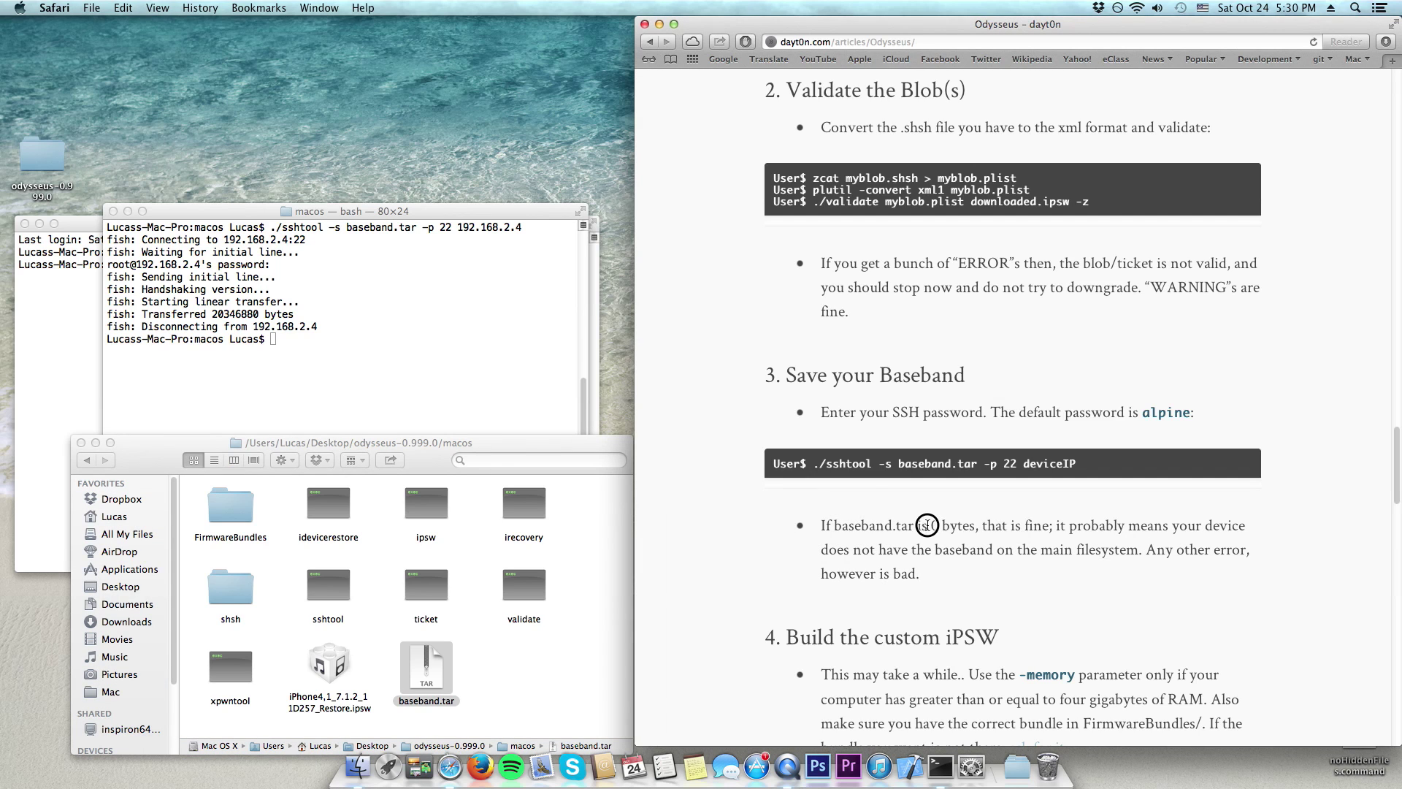
Scroll the article down to step 4, Build the custom iPSW, and highlight its heading
drag(929, 526, 1069, 526)
scroll(1068, 527, down, 4)
drag(945, 429, 829, 402)
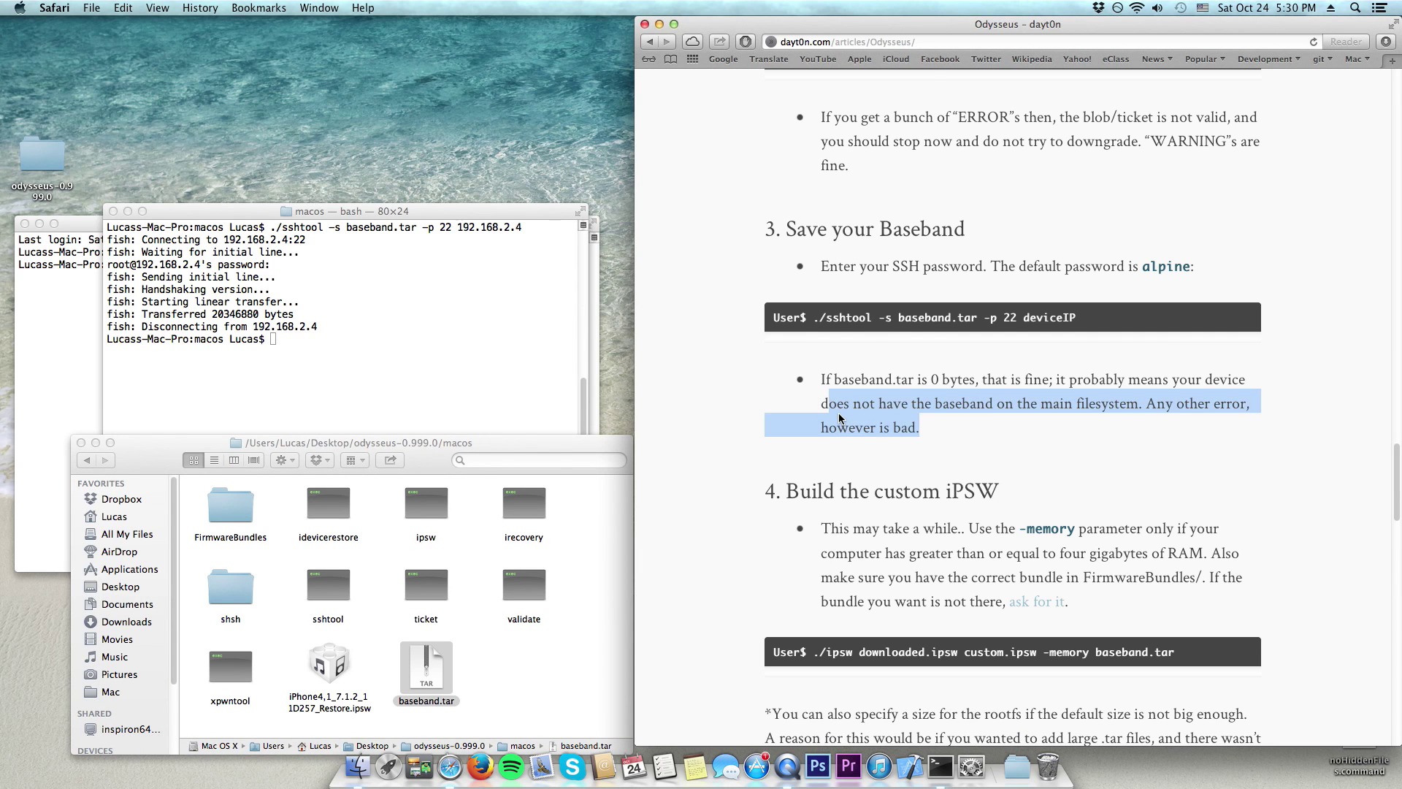
scroll(839, 420, down, 4)
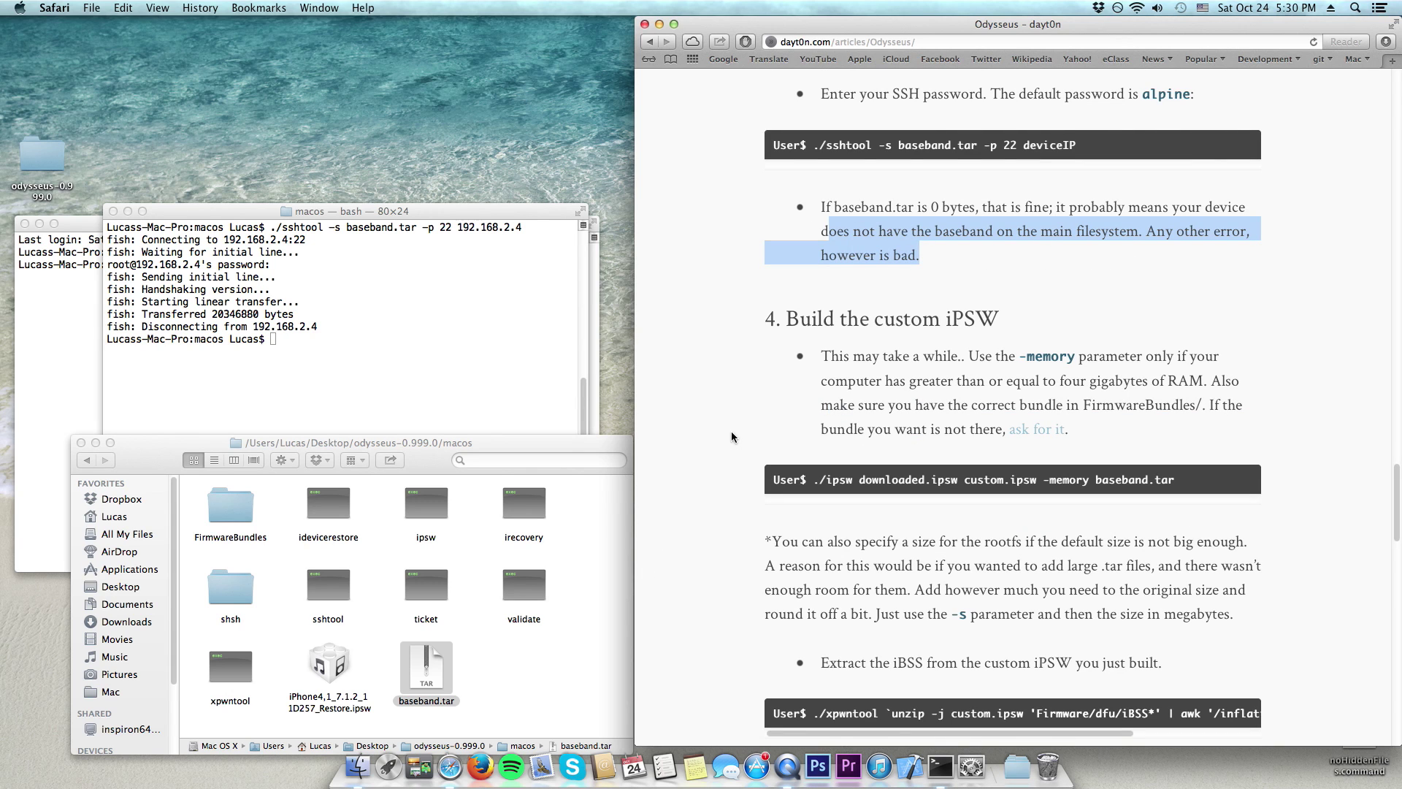
drag(771, 320, 873, 369)
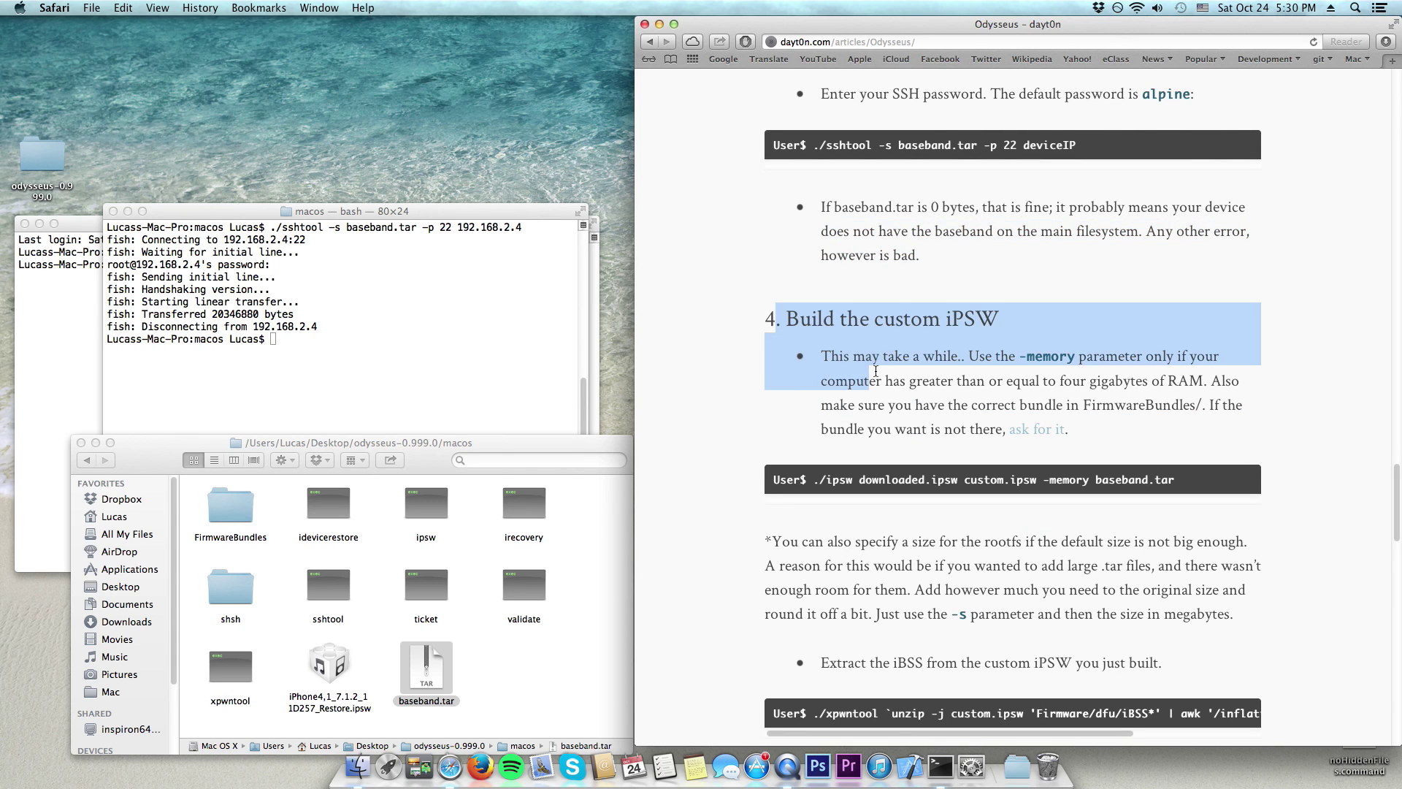